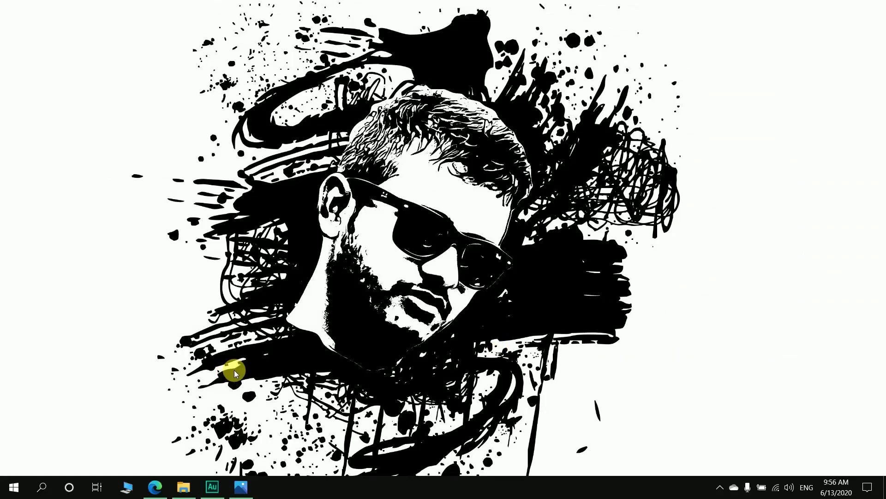
# Show the scanned DNA replication textbook page in Photos, then open the Start menu.
pyautogui.click(241, 487)
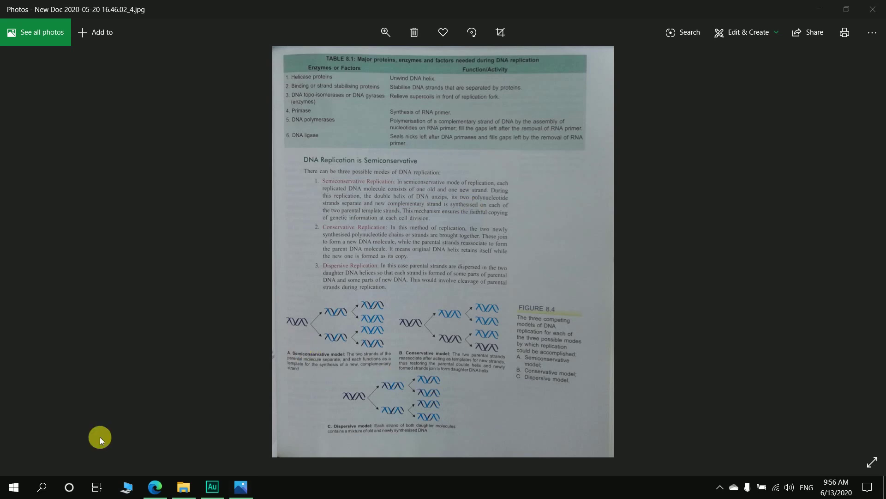
pyautogui.click(11, 485)
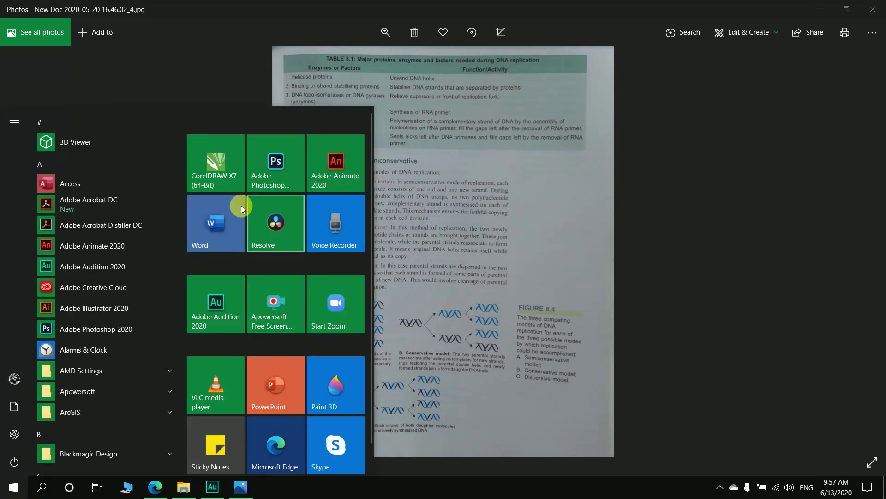
# Launch Word with a new blank Document1 and close the Photos window.
pyautogui.click(214, 214)
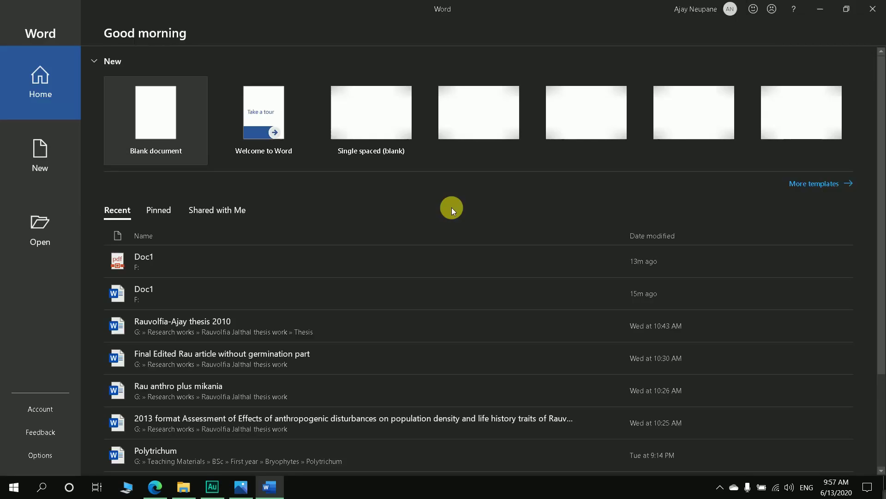
pyautogui.click(55, 140)
pyautogui.click(168, 124)
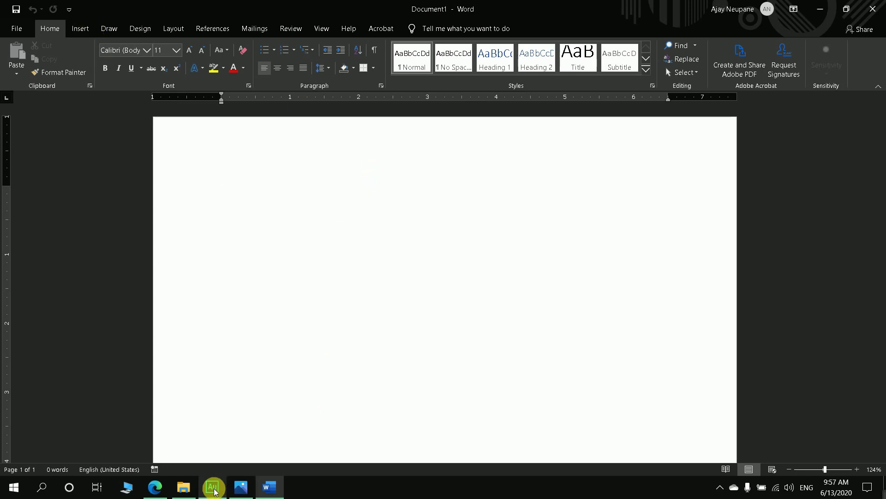
pyautogui.click(240, 487)
pyautogui.click(876, 6)
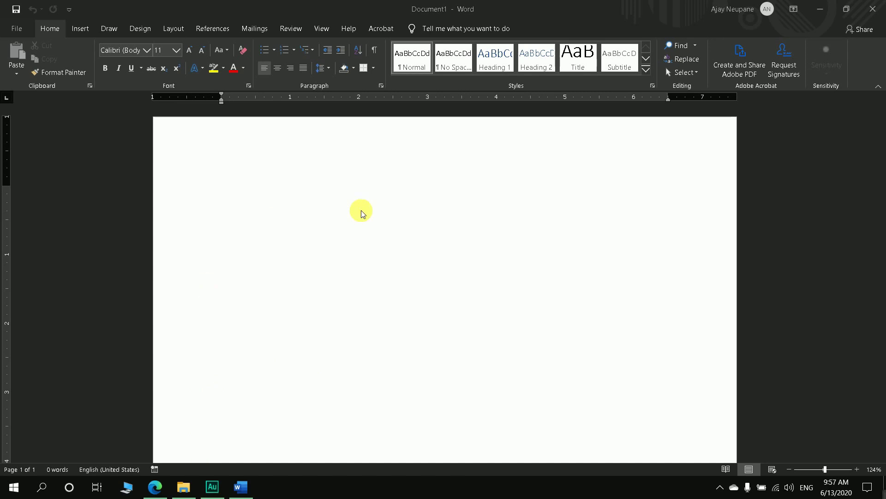
# Drag the scanned page JPG from the Collection (F:) drive into Word's Document1.
pyautogui.click(183, 486)
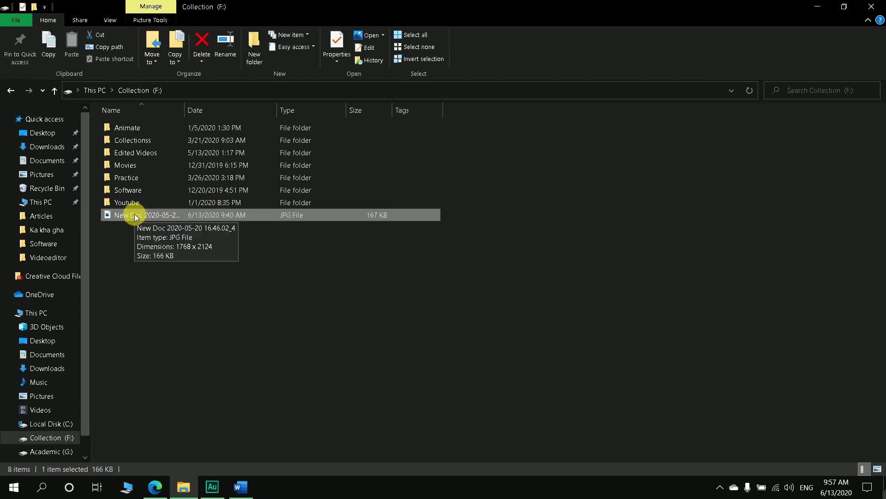
pyautogui.moveTo(134, 214); pyautogui.dragTo(216, 338)
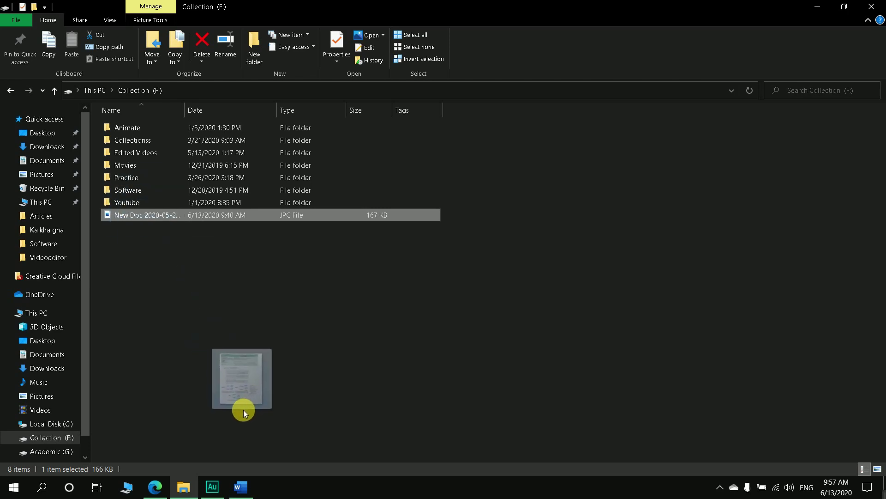
pyautogui.moveTo(216, 339)
pyautogui.mouseDown()
pyautogui.moveTo(250, 461)
pyautogui.moveTo(241, 195)
pyautogui.mouseUp()
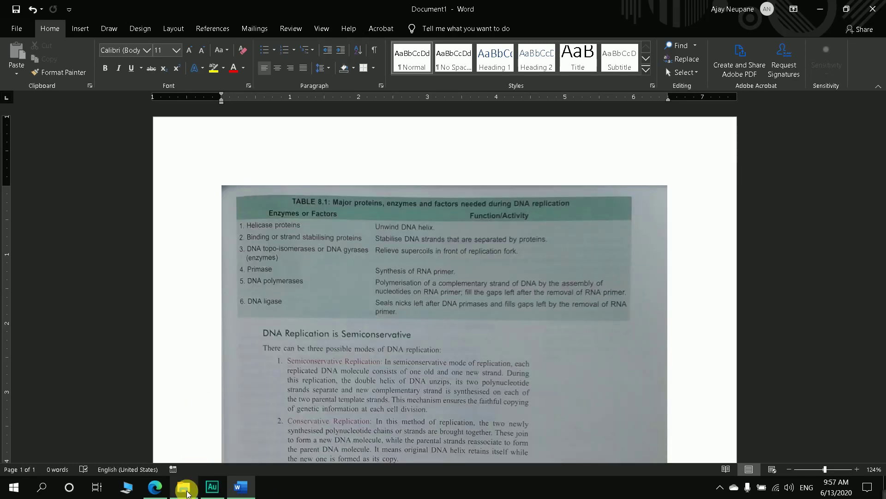
# Select and delete the inserted page image so the document is empty.
pyautogui.click(185, 487)
pyautogui.click(242, 486)
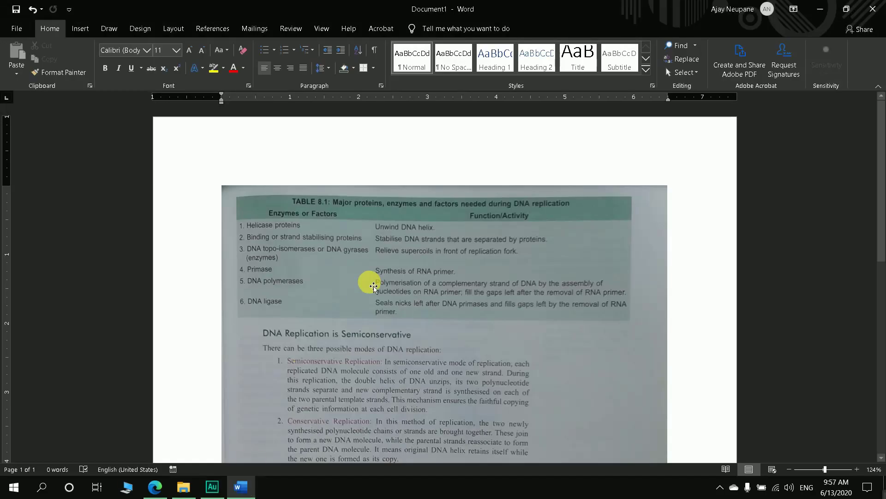
pyautogui.click(373, 287)
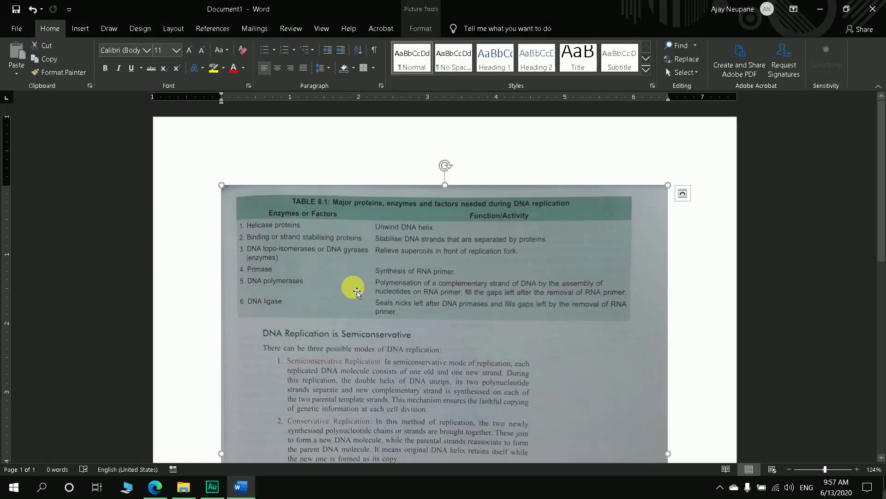
pyautogui.press('Delete')
# Copy the scanned page JPG in File Explorer and paste it into Word's Document1.
pyautogui.click(184, 486)
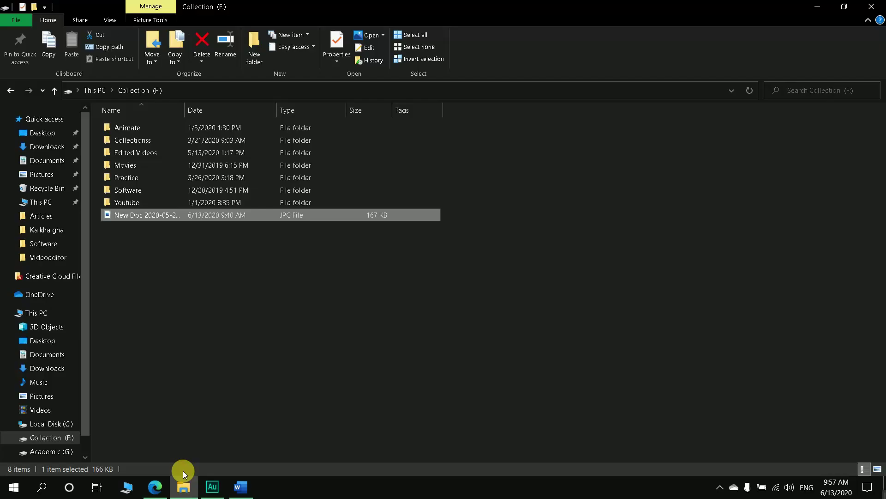
pyautogui.rightClick(172, 218)
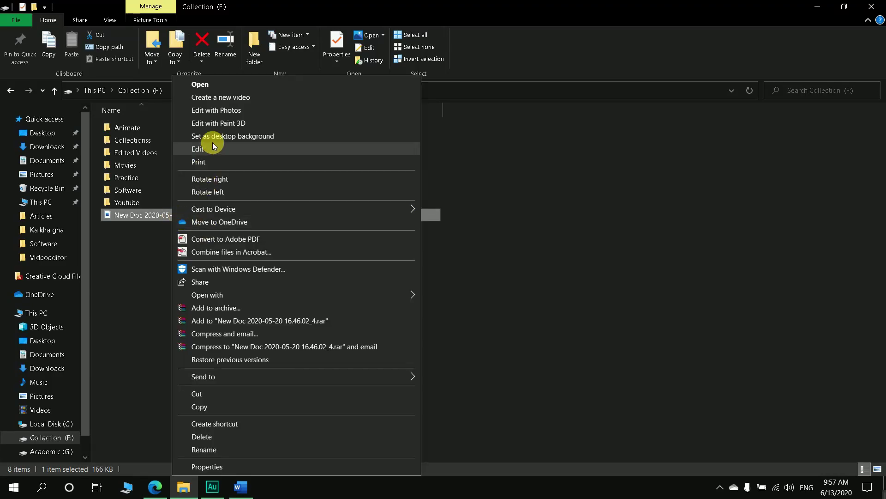
pyautogui.click(214, 405)
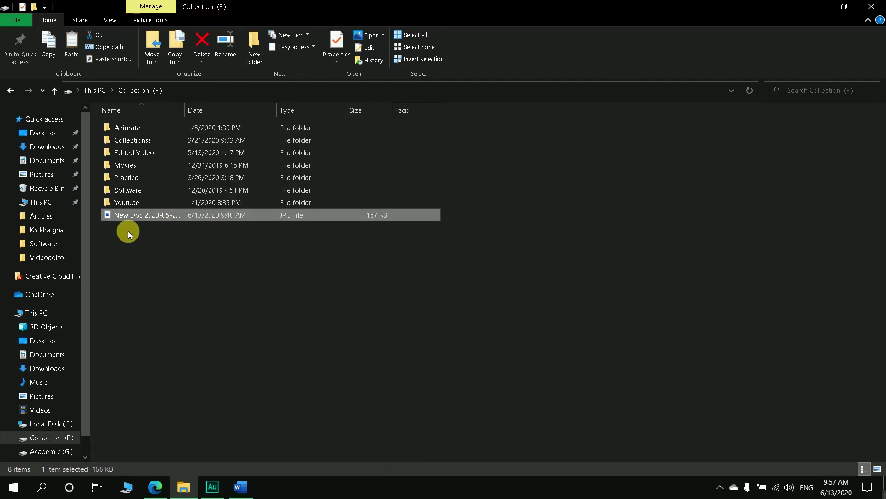
pyautogui.rightClick(145, 215)
pyautogui.click(232, 406)
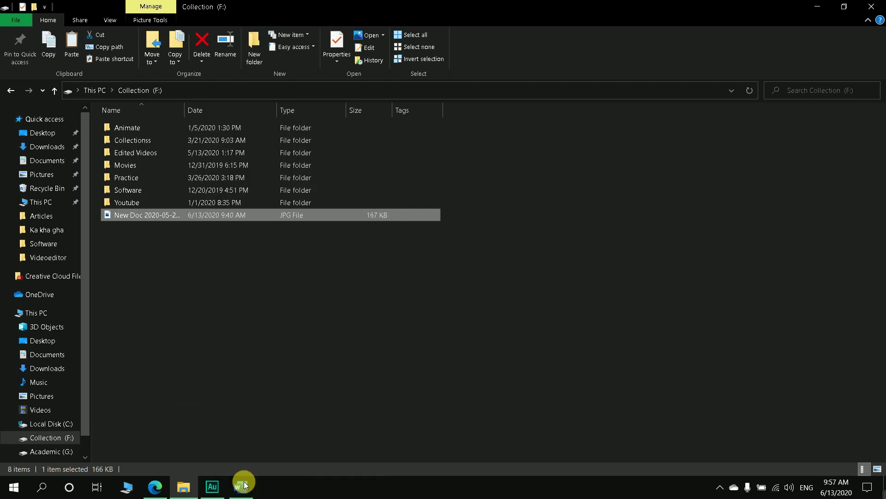
pyautogui.click(241, 486)
pyautogui.rightClick(223, 193)
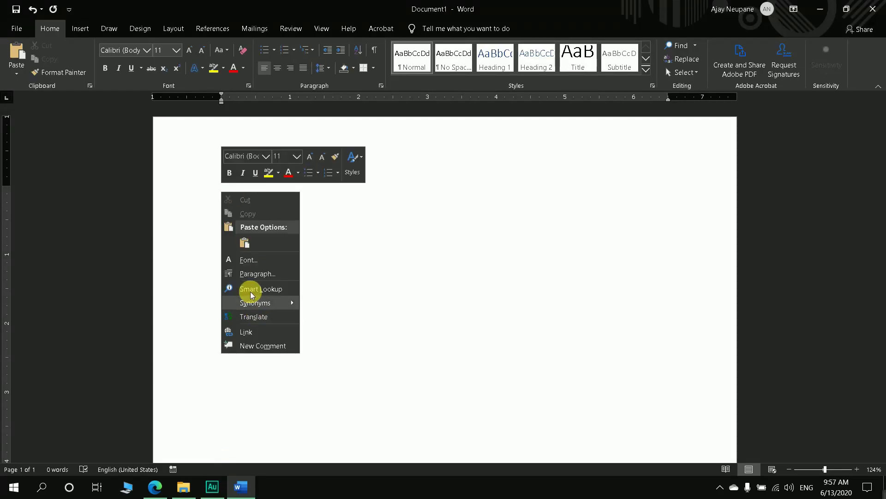
pyautogui.click(245, 242)
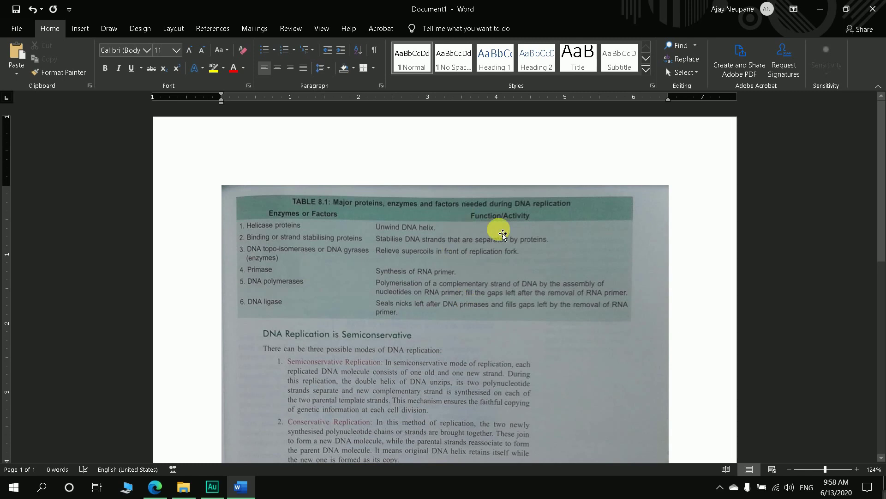
pyautogui.click(431, 240)
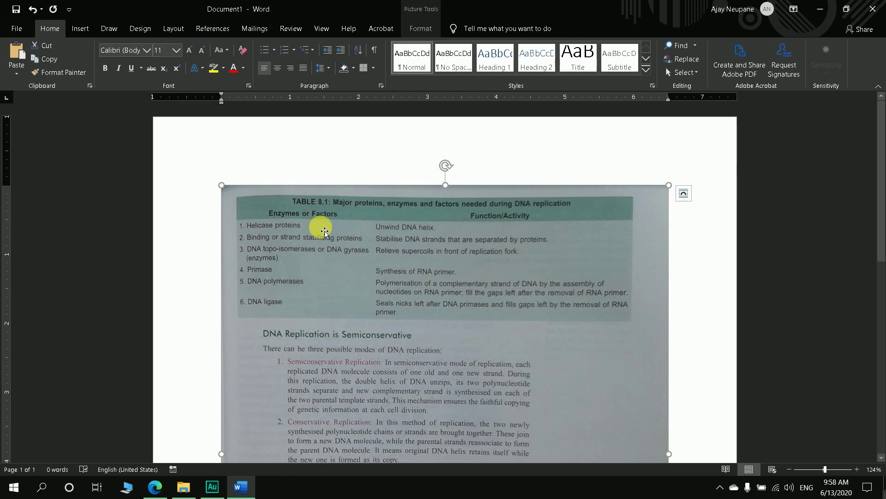
# Scroll through the pasted textbook page image, then open the File backstage.
pyautogui.scroll(-3, 420, 252)
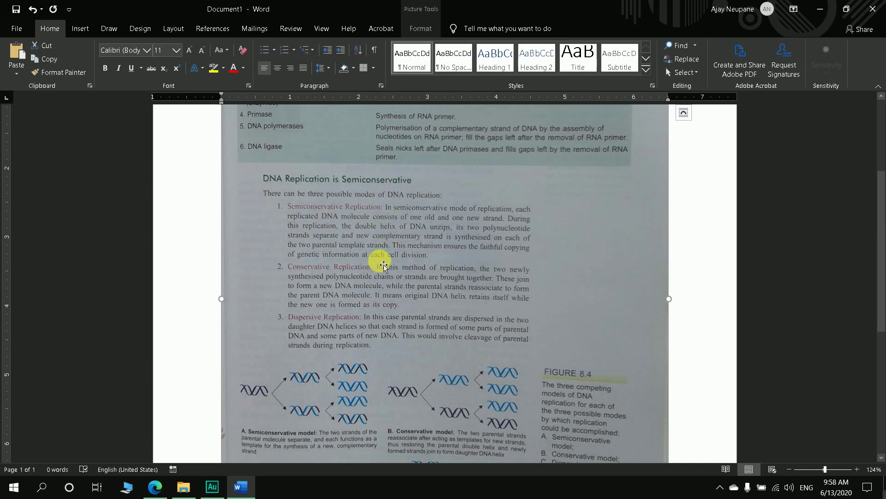
pyautogui.click(17, 28)
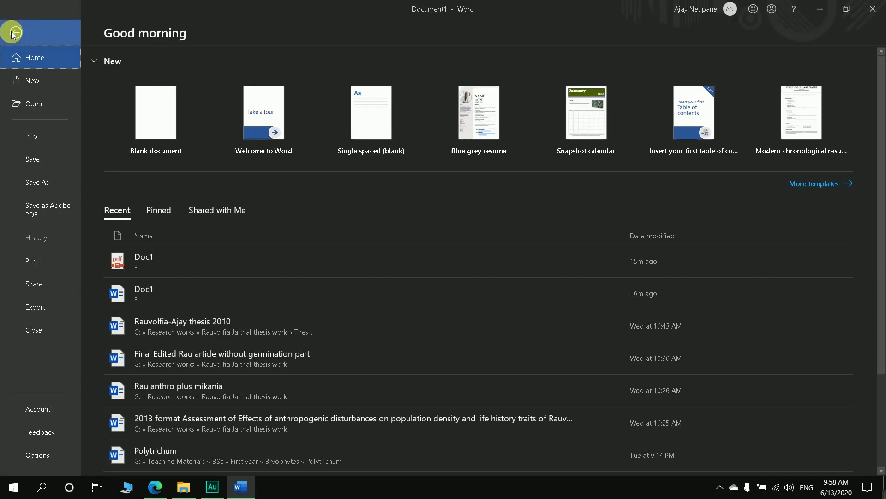
# Save the document as 'image to text' on the F: drive.
pyautogui.click(37, 156)
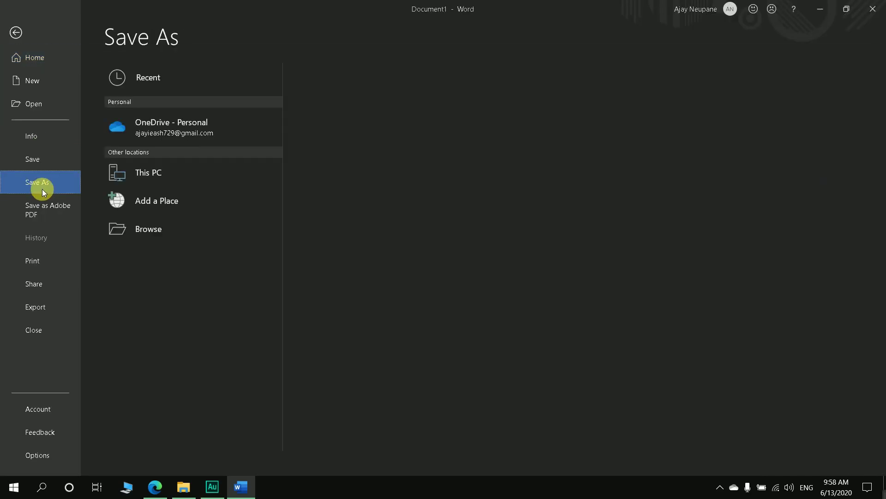
pyautogui.click(209, 164)
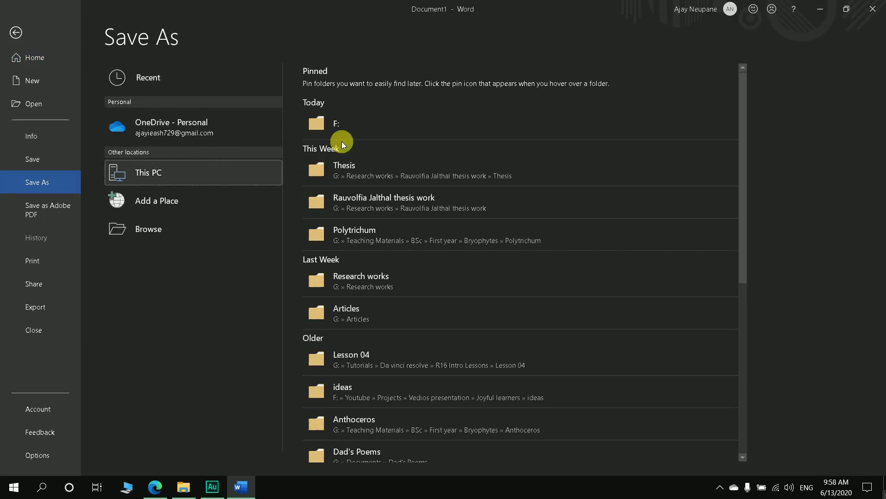
pyautogui.click(442, 133)
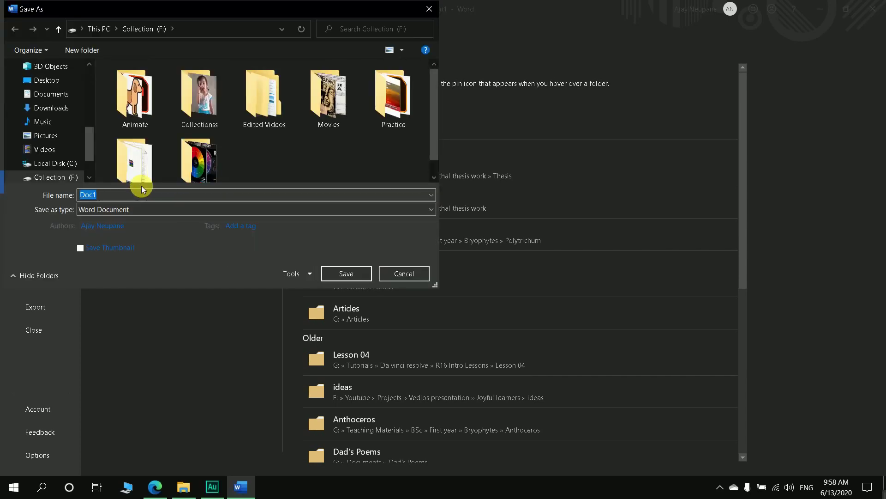
pyautogui.write('image to text')
pyautogui.click(342, 273)
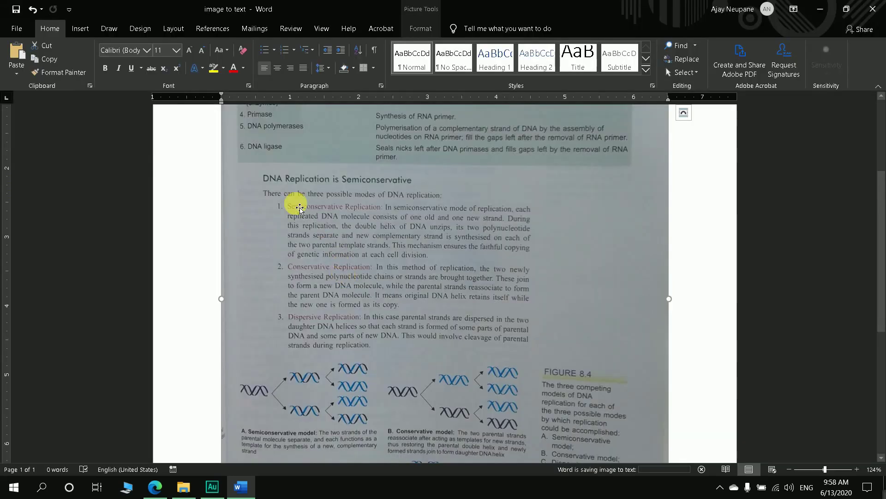
pyautogui.click(17, 28)
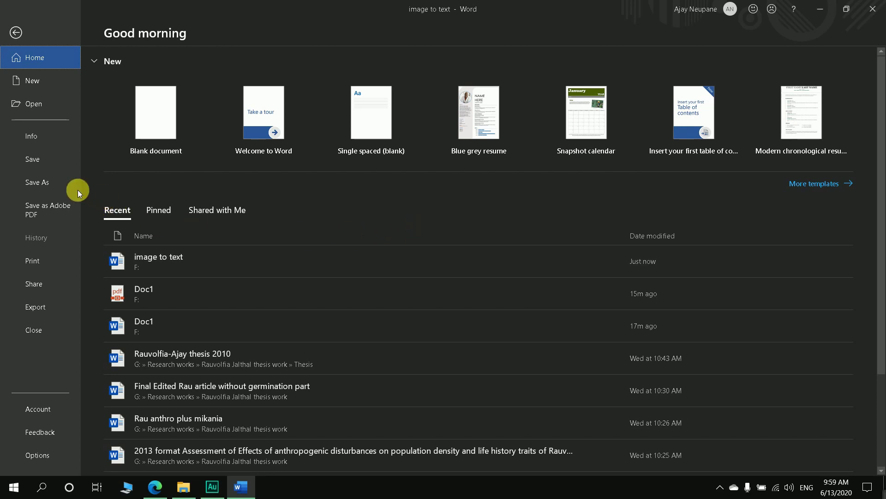
pyautogui.click(57, 187)
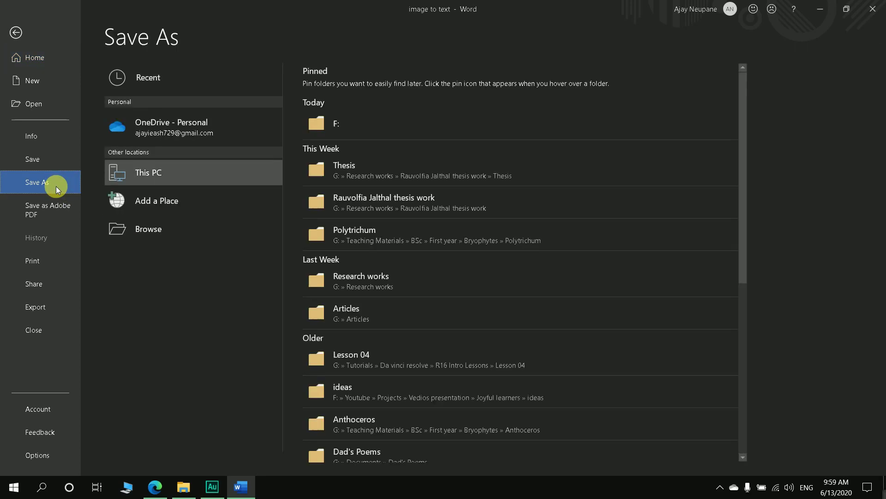
pyautogui.click(311, 123)
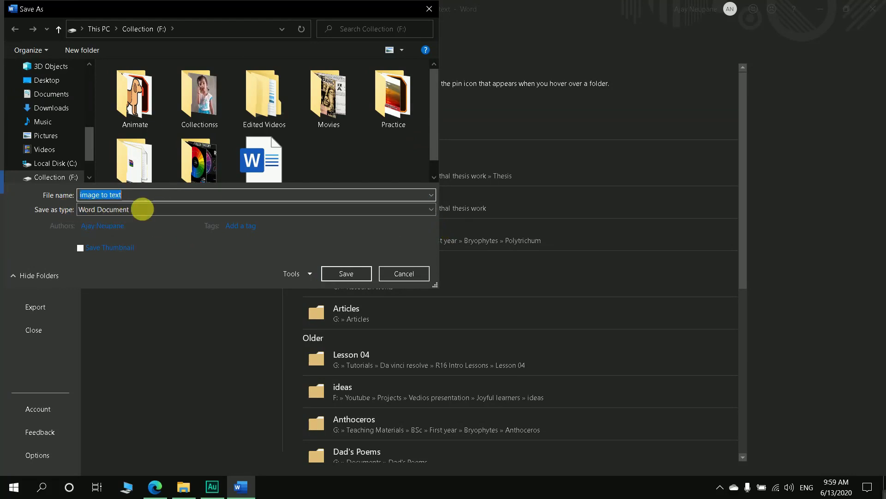
pyautogui.click(424, 209)
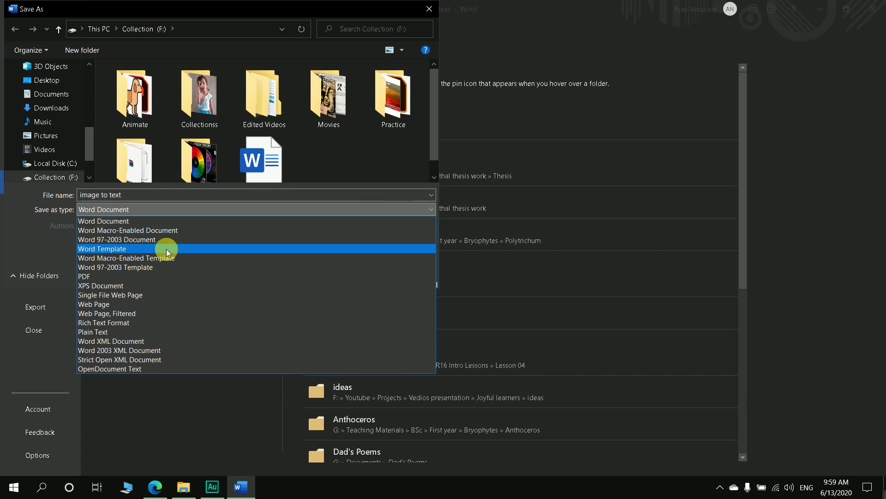
pyautogui.click(416, 222)
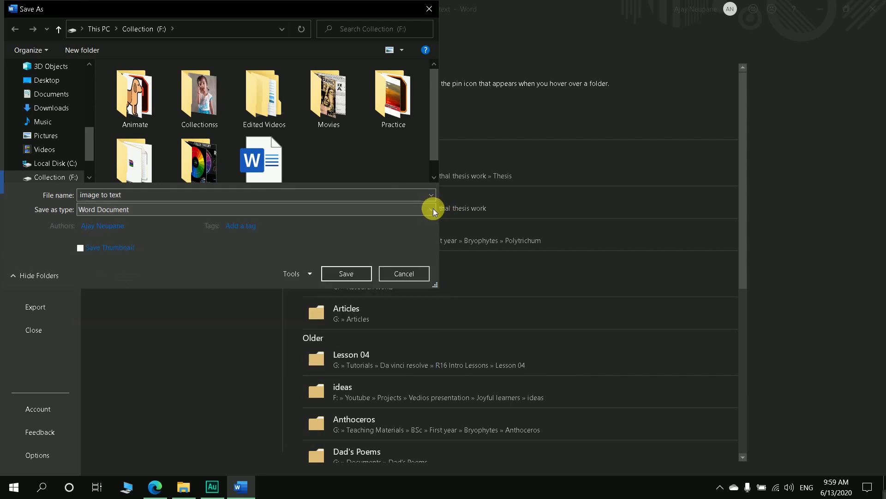
pyautogui.click(431, 209)
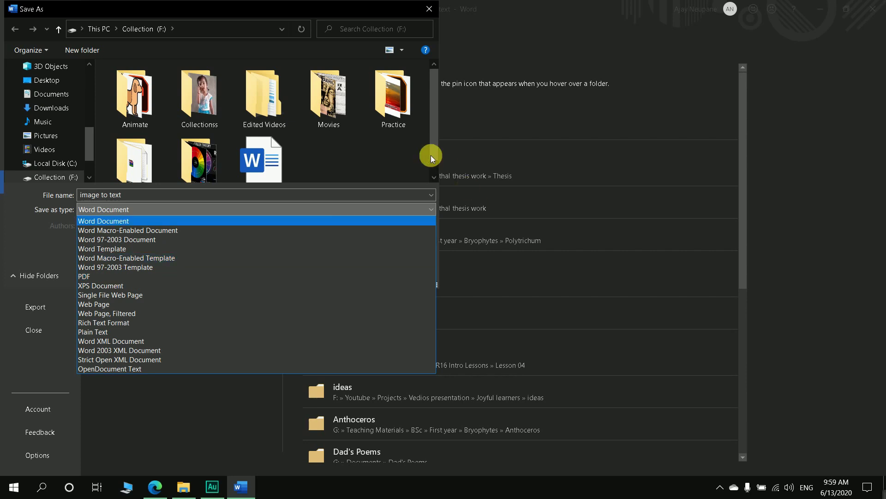
pyautogui.click(432, 181)
pyautogui.click(406, 268)
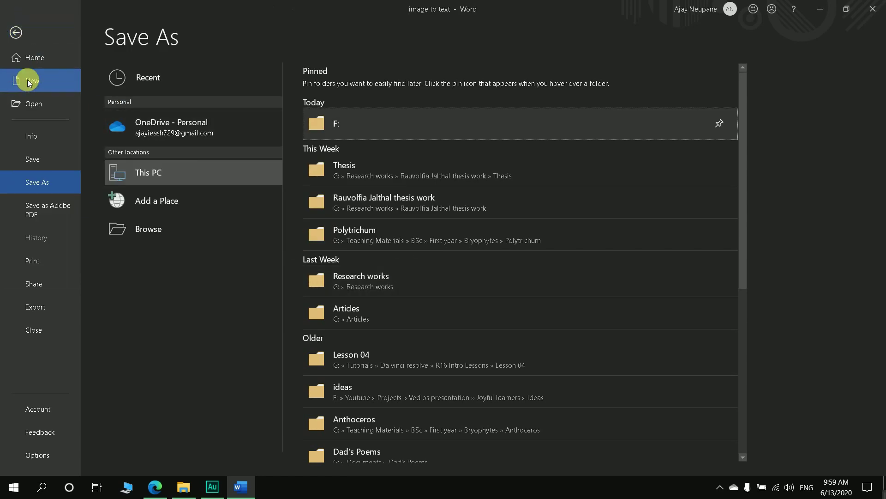
# Change the paper size from Letter to A4 in Print settings and cancel the PDF print output.
pyautogui.click(16, 32)
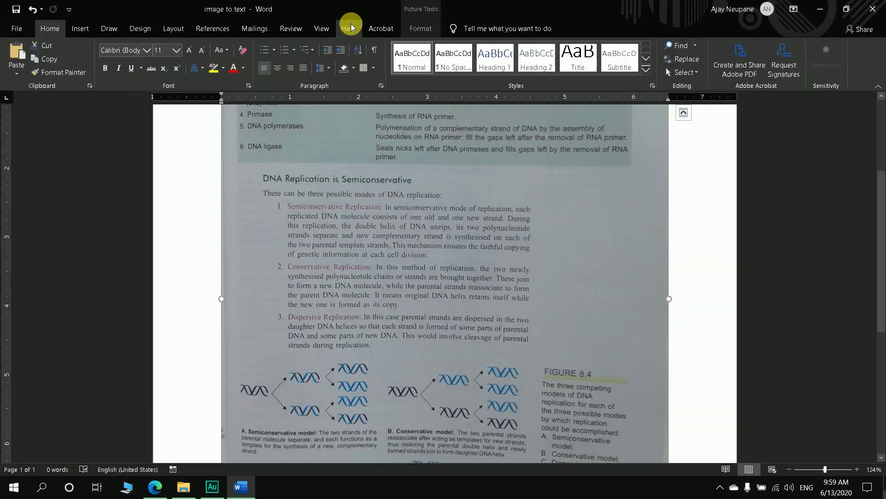
pyautogui.click(17, 29)
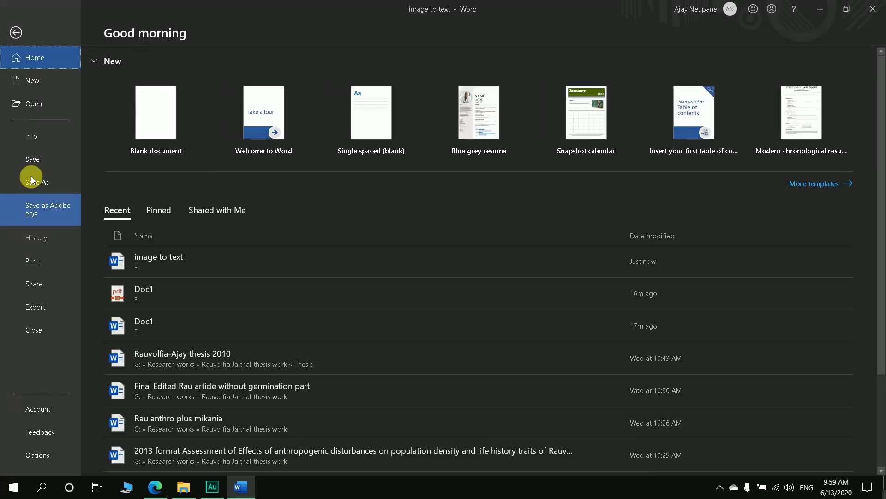
pyautogui.click(41, 263)
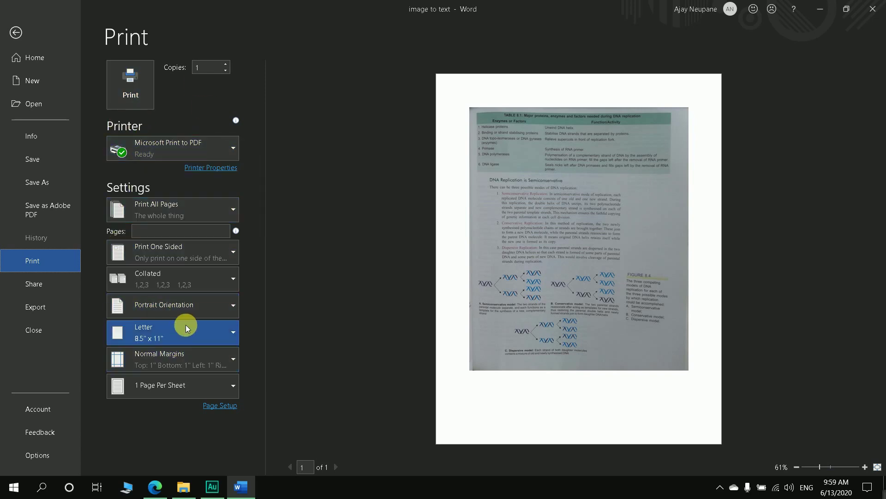
pyautogui.click(199, 328)
pyautogui.click(189, 223)
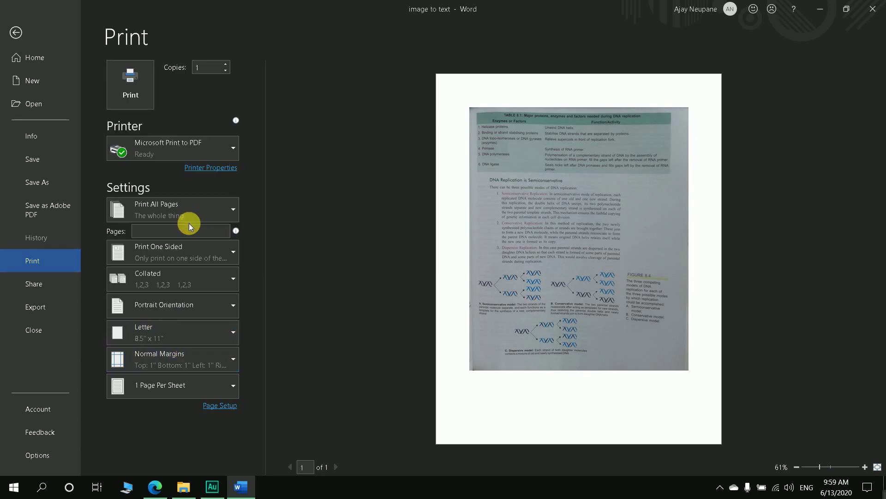
pyautogui.click(130, 95)
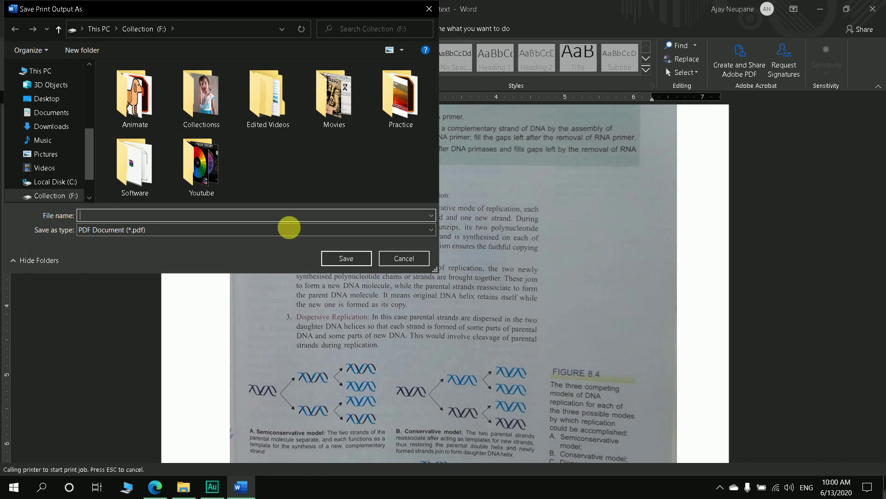
pyautogui.click(403, 259)
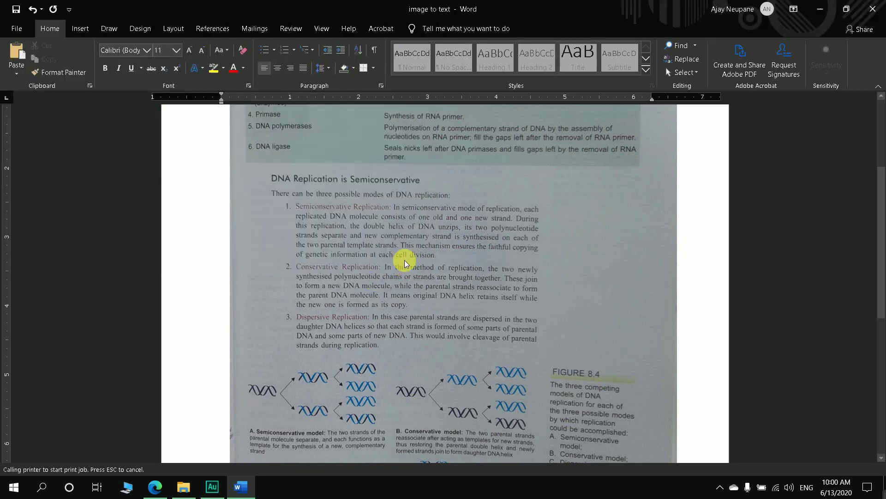
# Export the document with Create PDF/XPS, publishing it as 'image to text.pdf'.
pyautogui.click(380, 28)
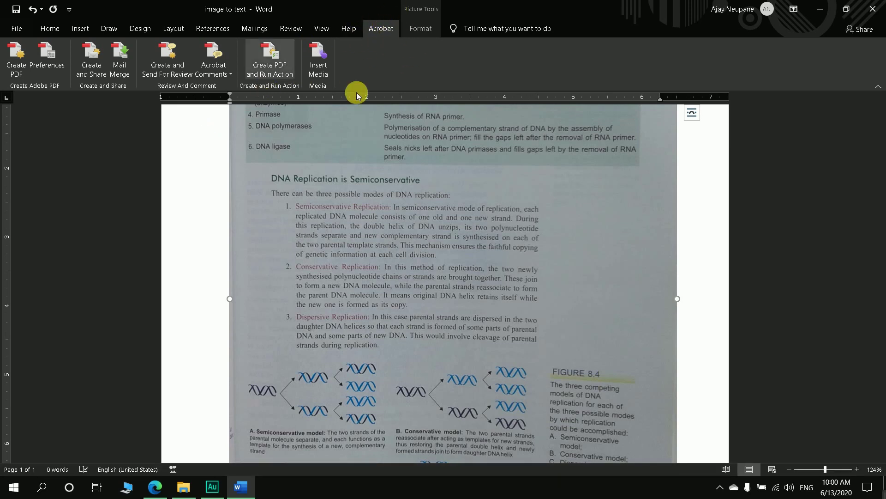
pyautogui.click(19, 29)
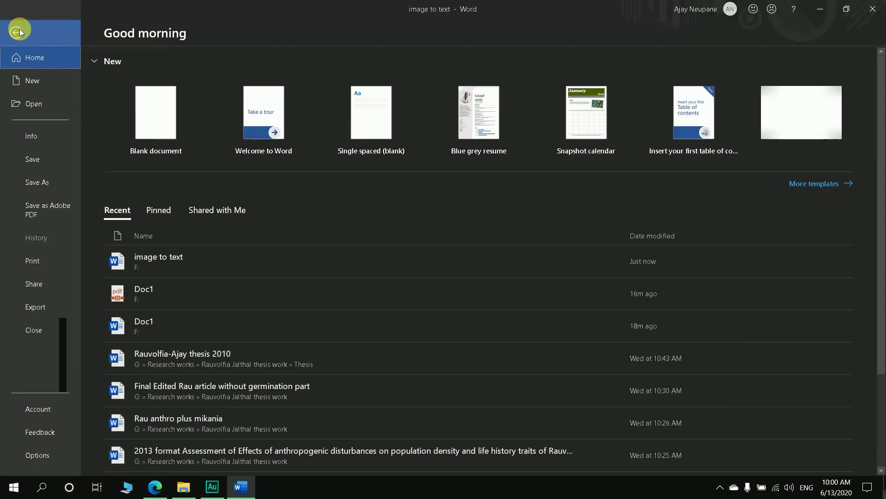
pyautogui.click(27, 311)
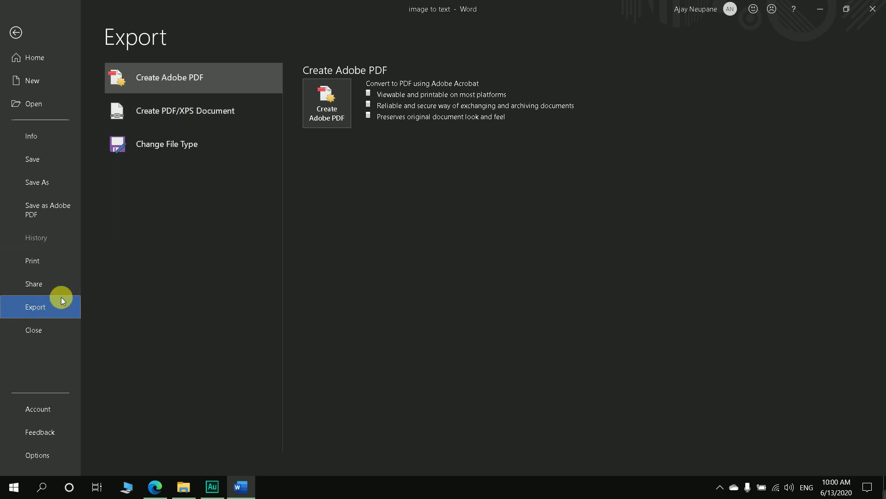
pyautogui.click(194, 88)
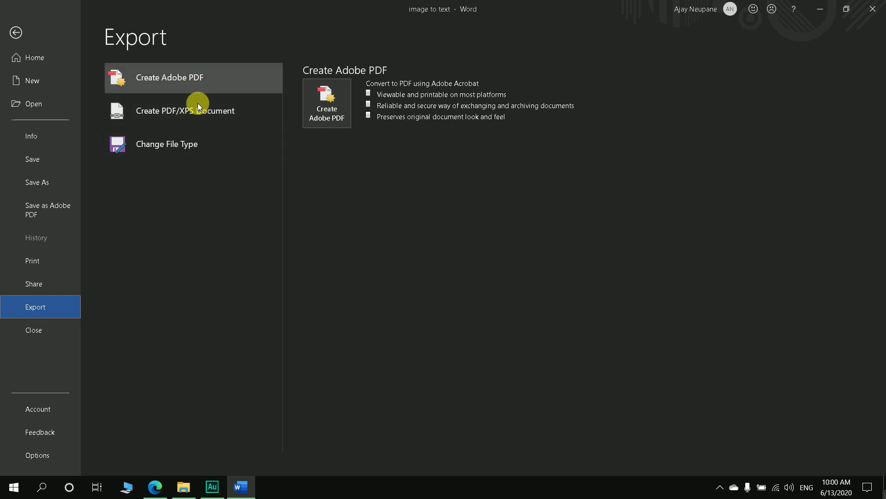
pyautogui.click(190, 115)
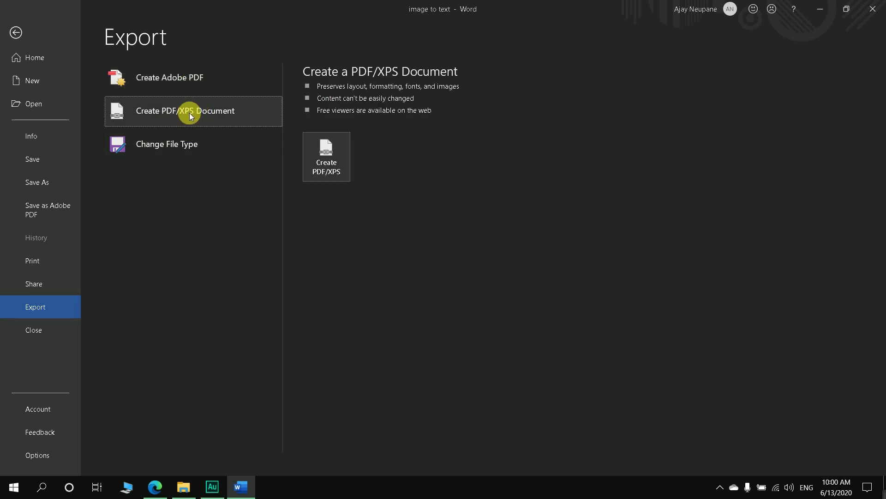
pyautogui.click(320, 163)
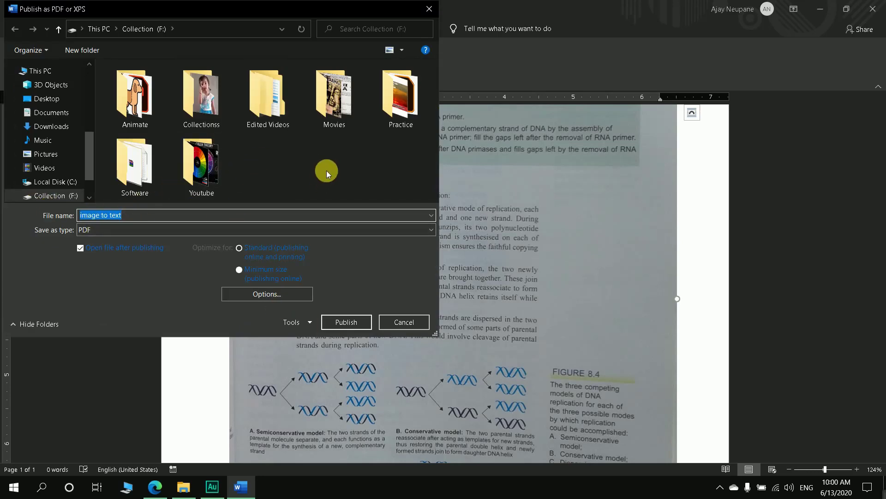
pyautogui.click(348, 323)
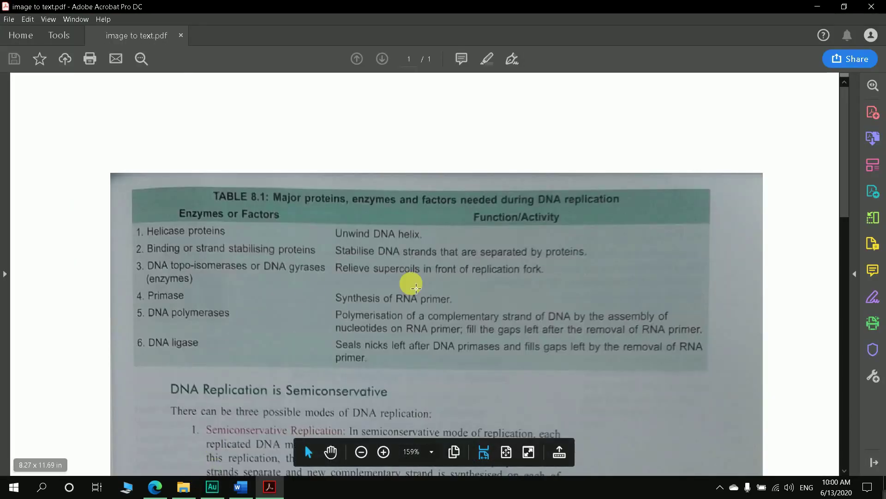
# Check the PDF's Table 8.1 and Figure 8.4, then close Acrobat Pro DC.
pyautogui.scroll(-5, 494, 203)
pyautogui.scroll(-5, 495, 208)
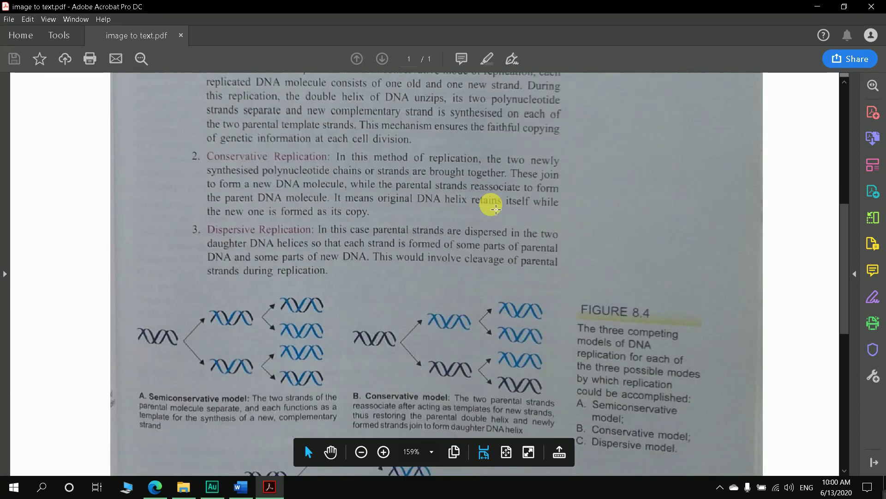
pyautogui.scroll(-10, 496, 209)
pyautogui.scroll(-1, 495, 209)
pyautogui.scroll(5, 496, 209)
pyautogui.scroll(15, 495, 208)
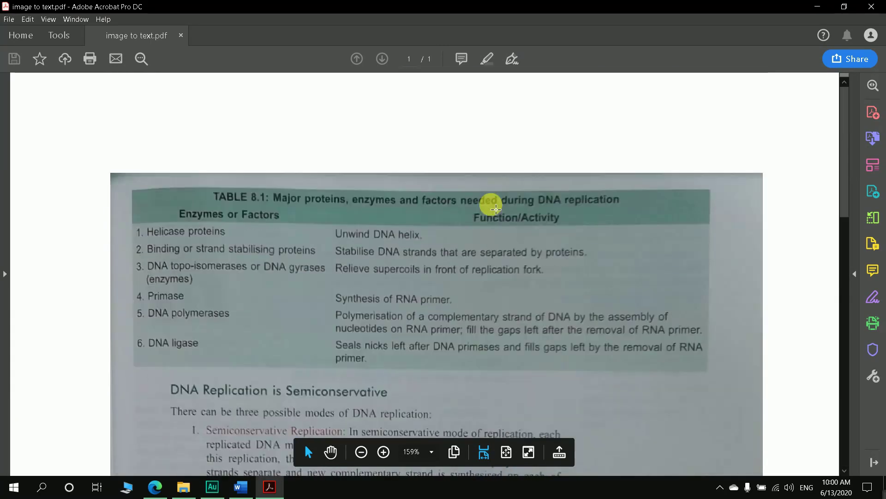
pyautogui.click(871, 6)
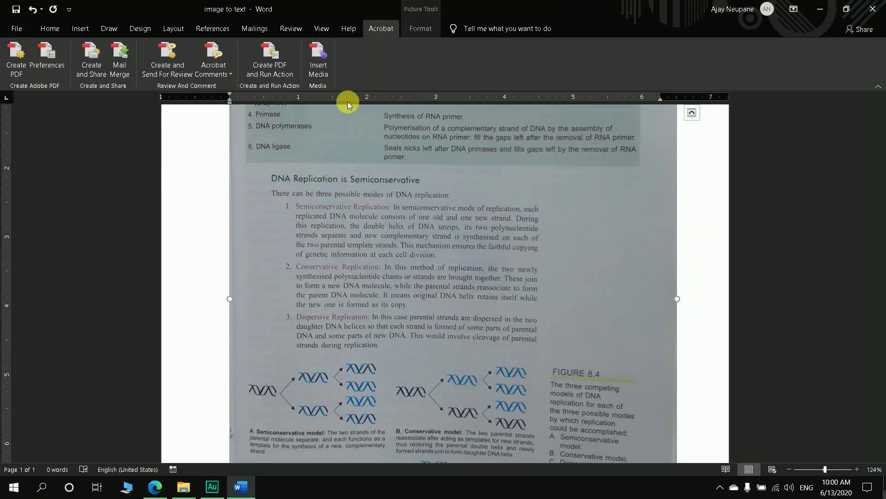
# Create a fresh blank Document2 with Ctrl+N.
pyautogui.click(50, 28)
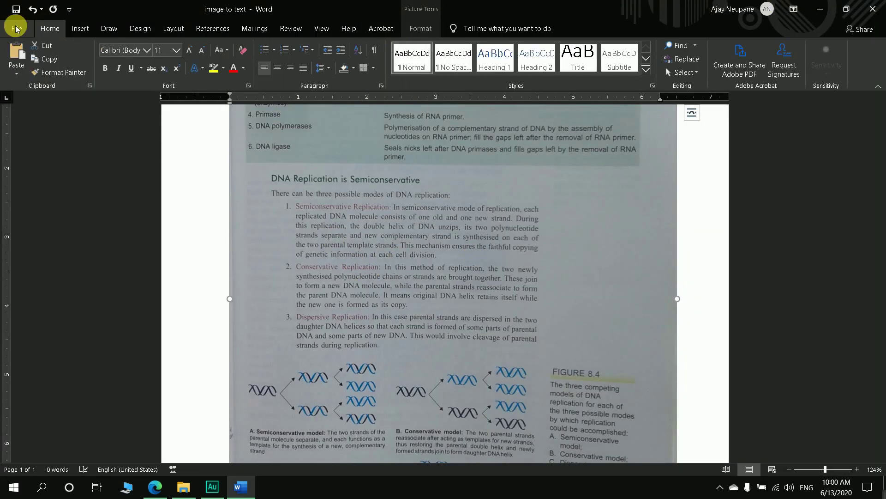
pyautogui.hotkey('ctrl', 'n')
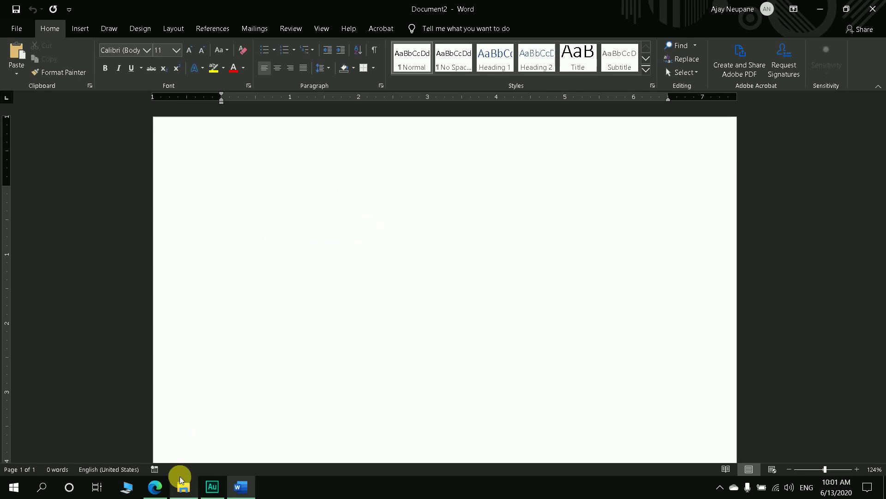
# Try choosing Word for the image to text PDF from Open with, then cancel the app chooser.
pyautogui.click(180, 484)
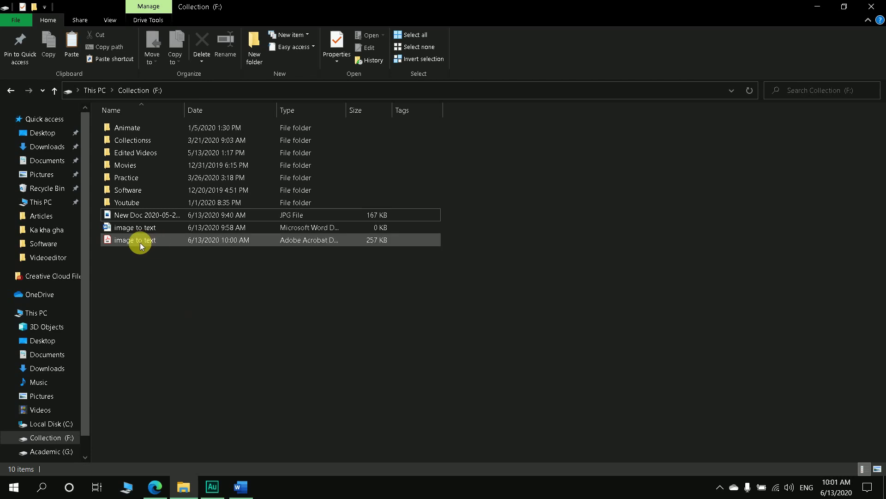
pyautogui.moveTo(135, 240)
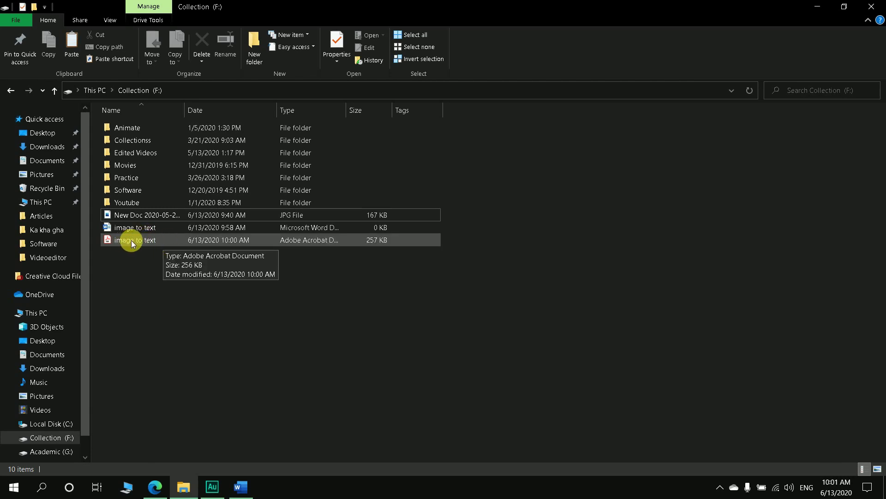
pyautogui.click(144, 240)
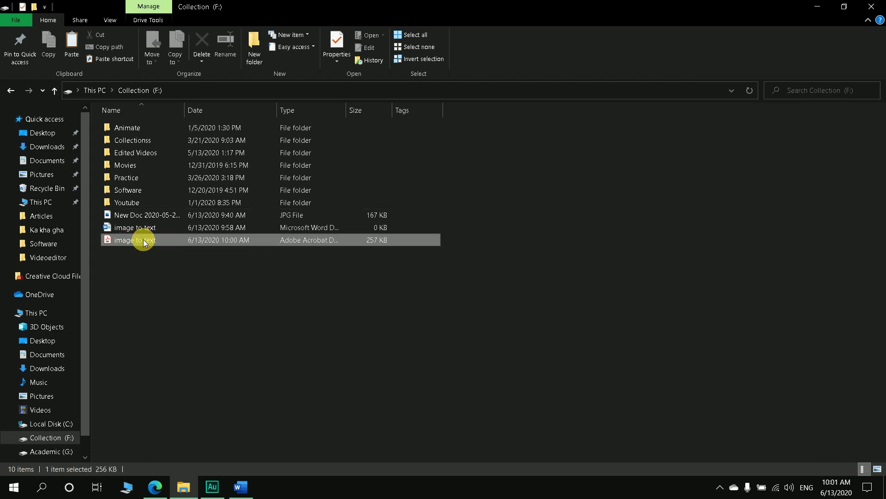
pyautogui.rightClick(144, 240)
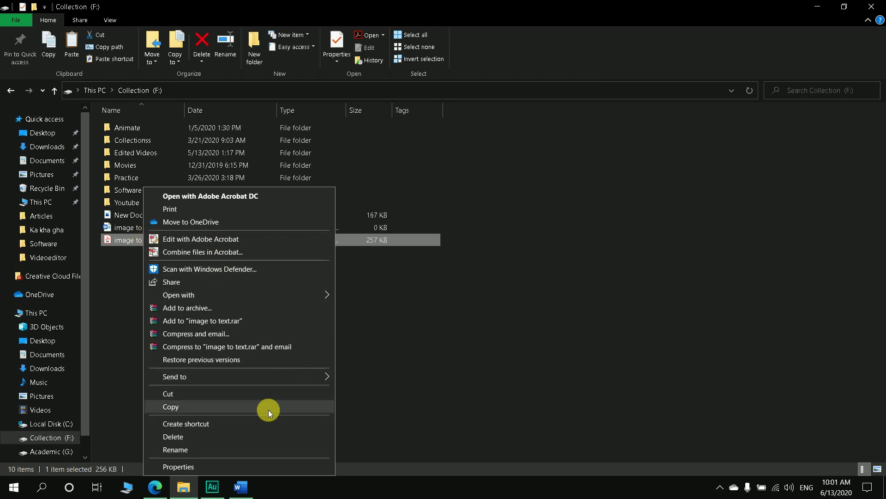
pyautogui.moveTo(179, 294)
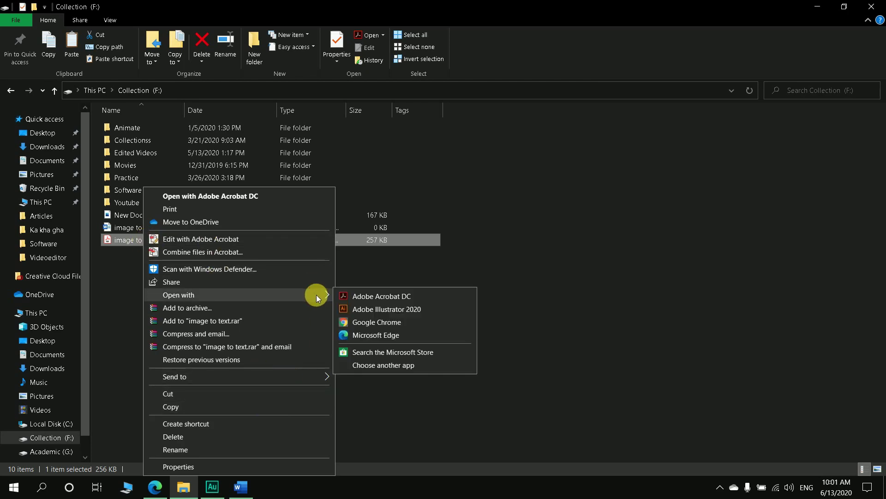
pyautogui.click(390, 362)
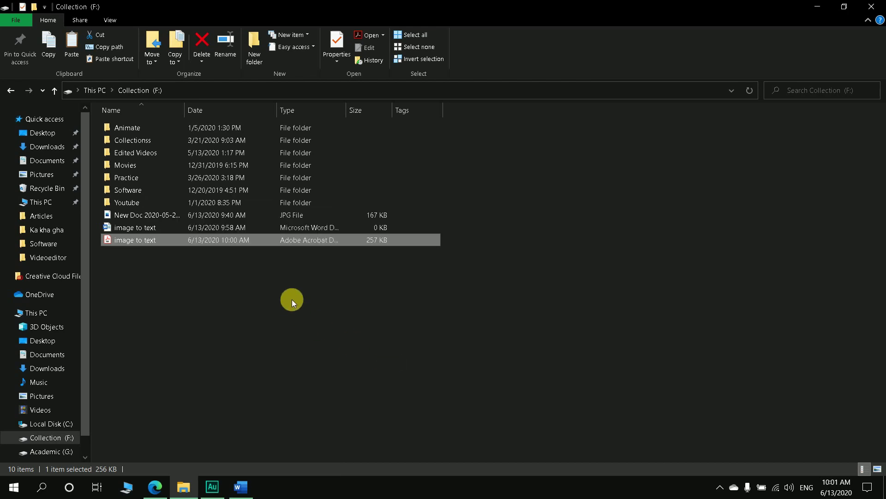
pyautogui.scroll(-2, 427, 244)
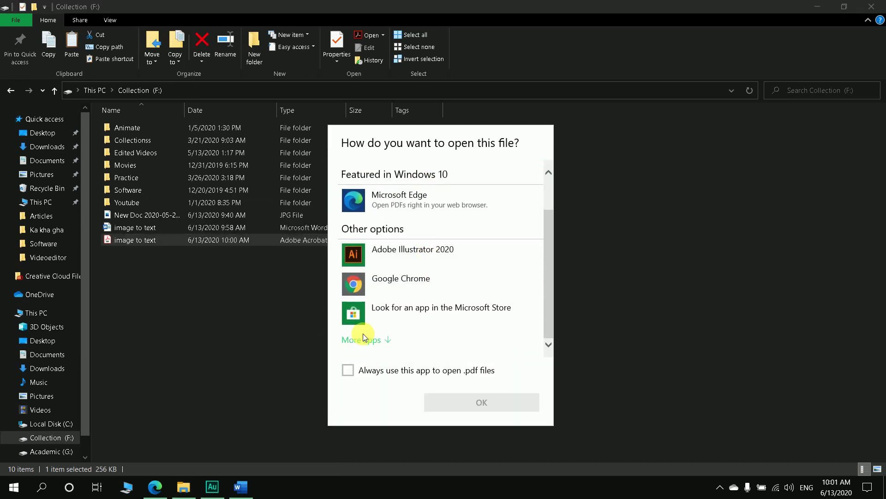
pyautogui.click(363, 334)
pyautogui.scroll(-5, 437, 282)
pyautogui.click(438, 282)
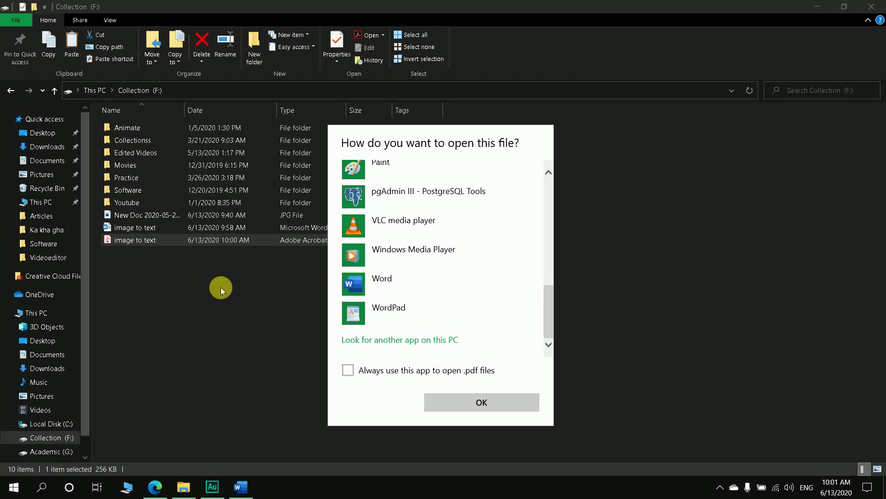
pyautogui.click(516, 401)
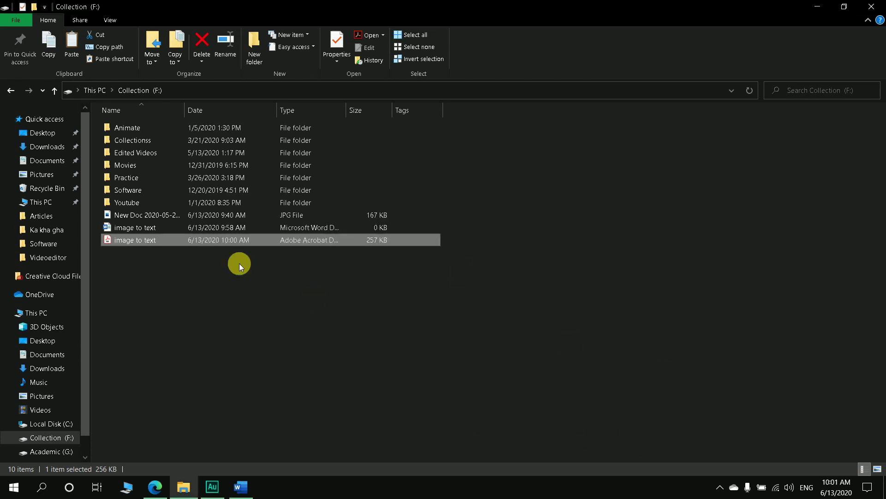
# Open the image to text PDF in Word through Open with > Choose another app.
pyautogui.rightClick(177, 241)
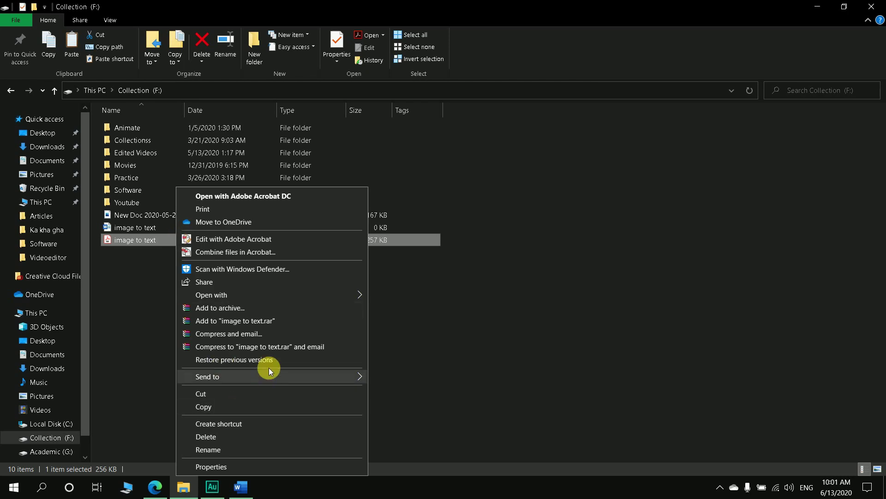
pyautogui.moveTo(212, 294)
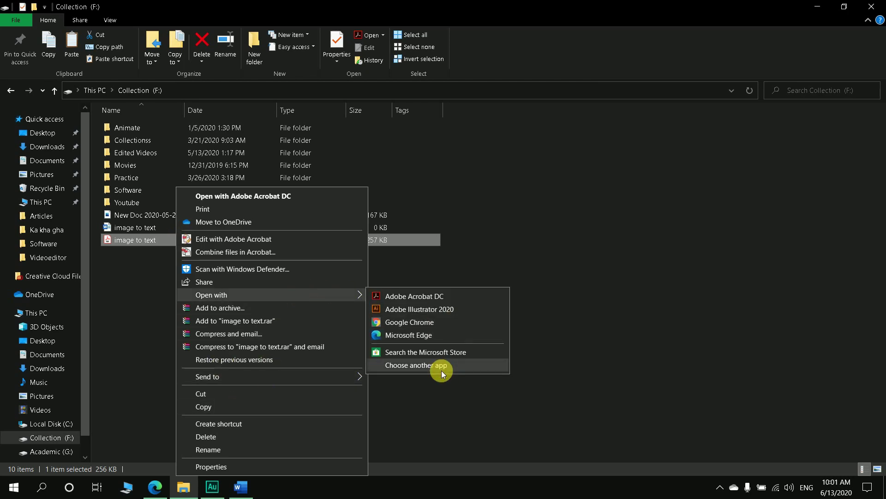
pyautogui.click(433, 363)
pyautogui.scroll(-2, 365, 338)
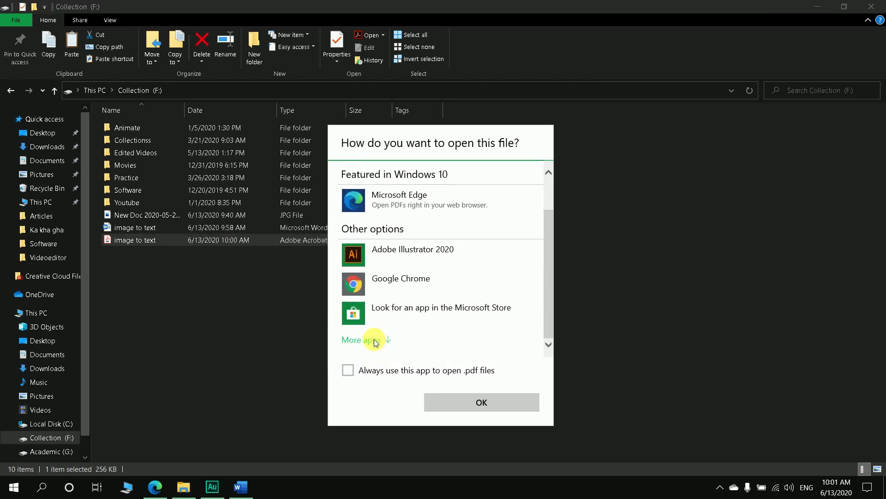
pyautogui.click(375, 340)
pyautogui.scroll(-5, 366, 300)
pyautogui.click(386, 310)
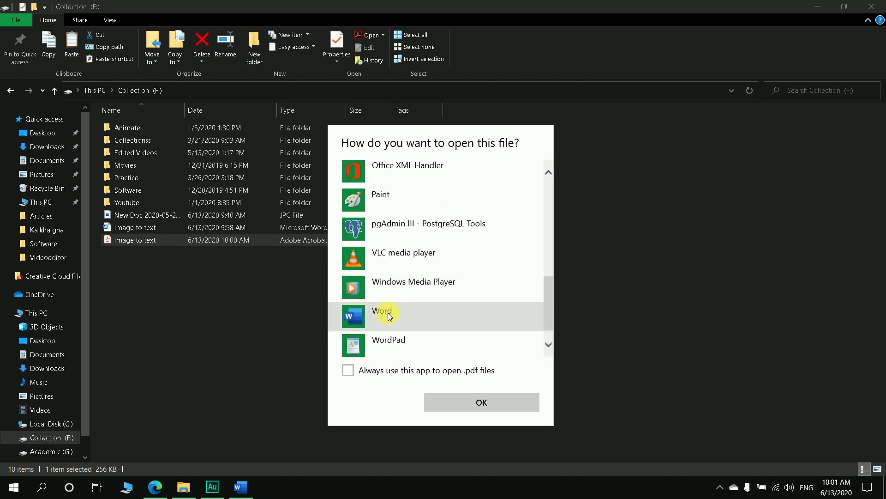
pyautogui.click(361, 316)
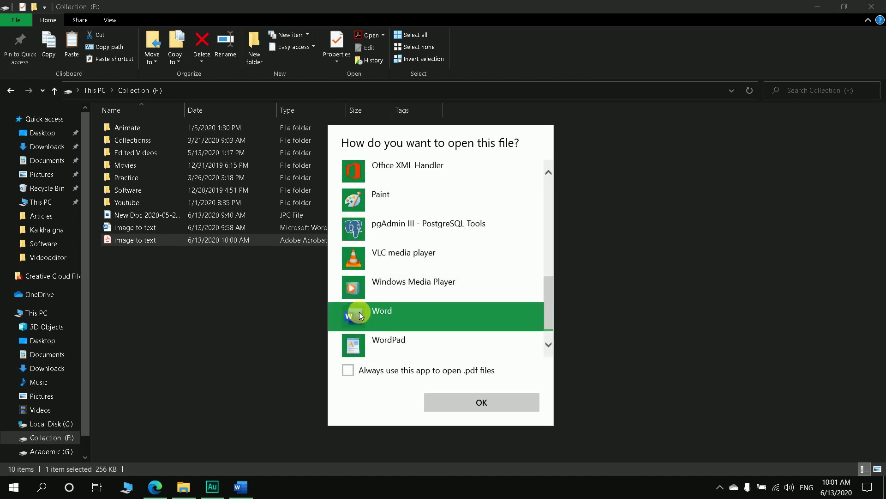
pyautogui.click(480, 404)
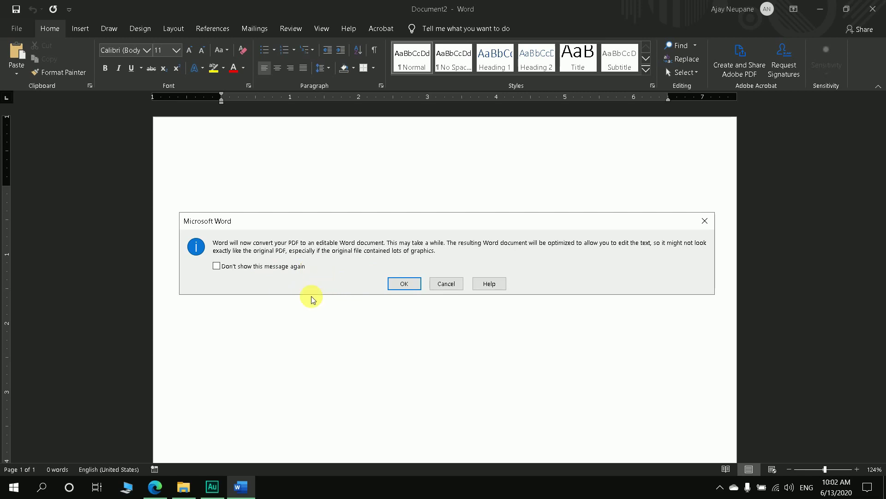
# Confirm converting the PDF into an editable Word document and look over the result.
pyautogui.click(401, 286)
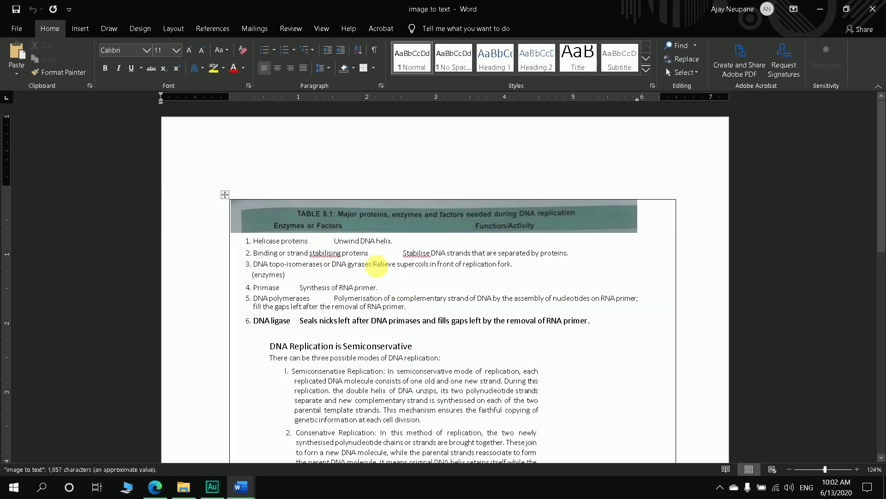
pyautogui.scroll(-10, 370, 259)
pyautogui.scroll(5, 347, 213)
pyautogui.scroll(3, 323, 231)
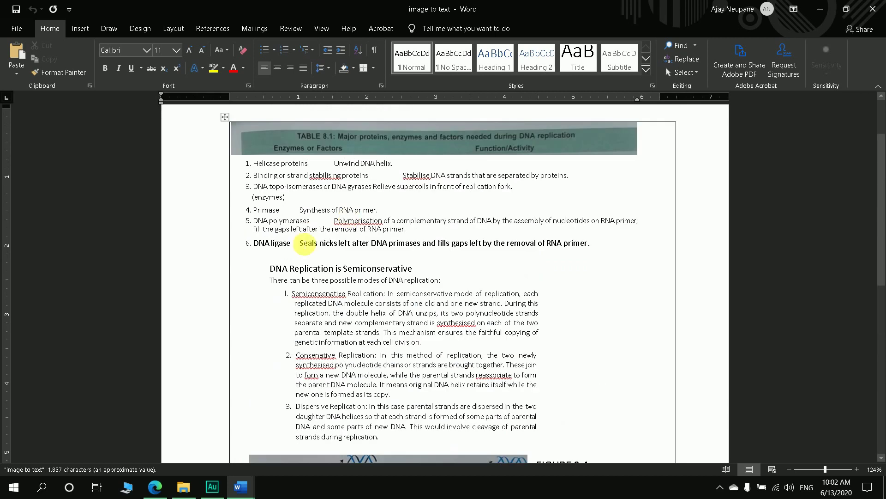
pyautogui.scroll(-4, 305, 243)
pyautogui.scroll(-2, 285, 215)
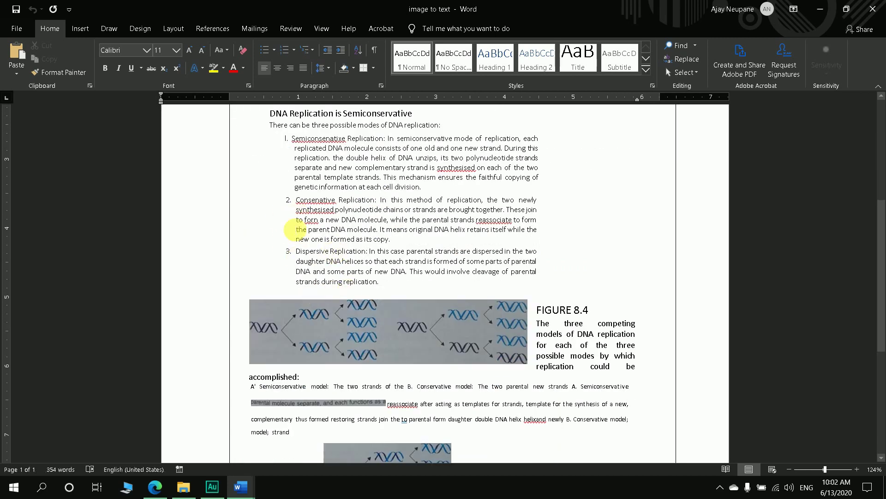
# Open the image to text Word document from the Collection folder and select its page photo.
pyautogui.click(184, 487)
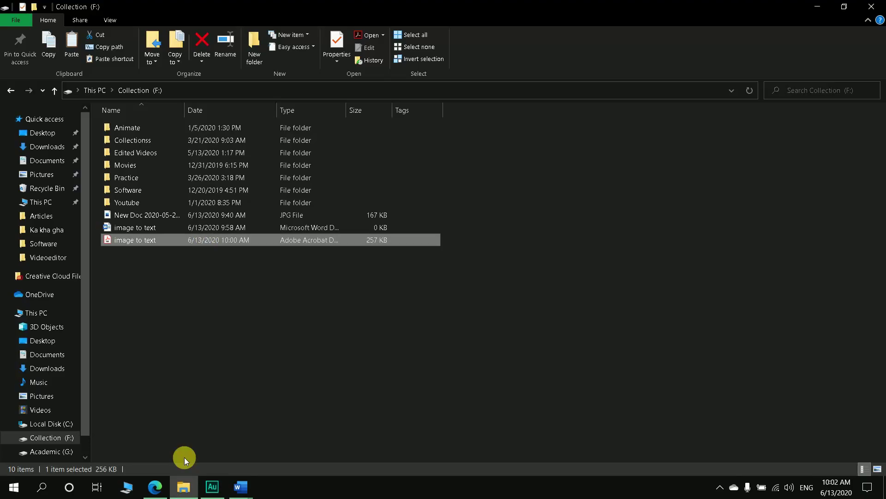
pyautogui.doubleClick(154, 227)
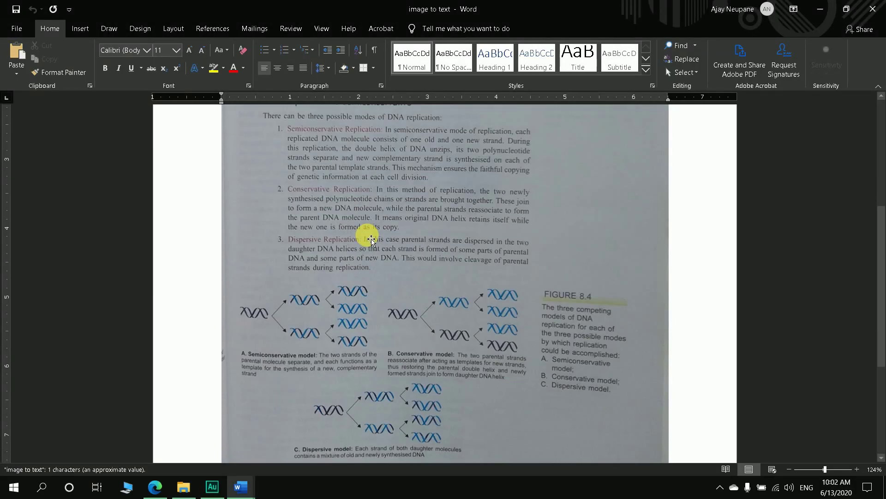
pyautogui.scroll(3, 365, 245)
pyautogui.scroll(-3, 305, 222)
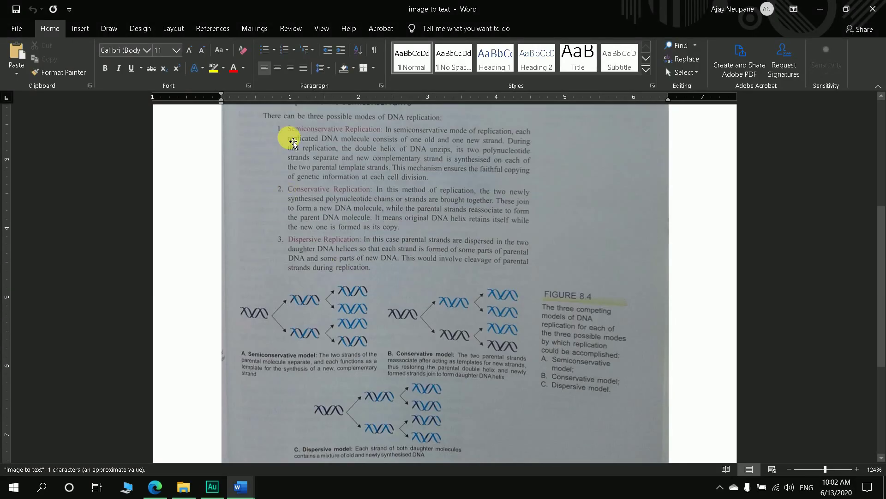
pyautogui.click(314, 145)
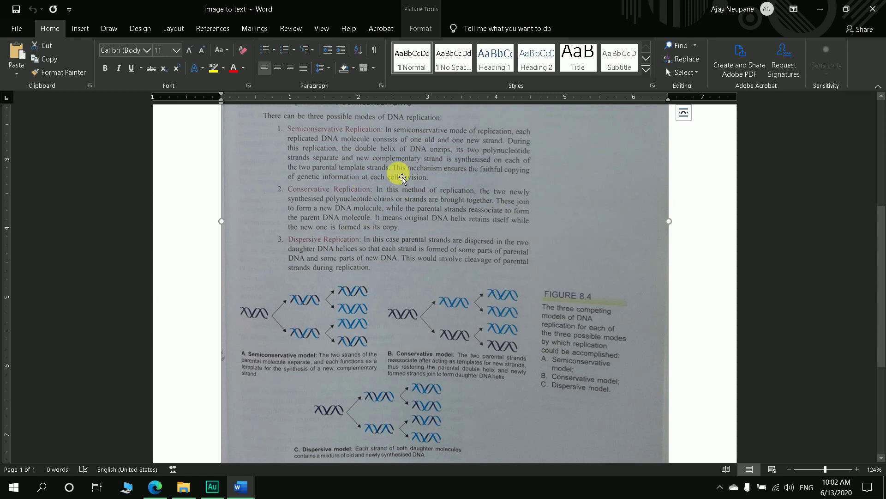
pyautogui.click(235, 484)
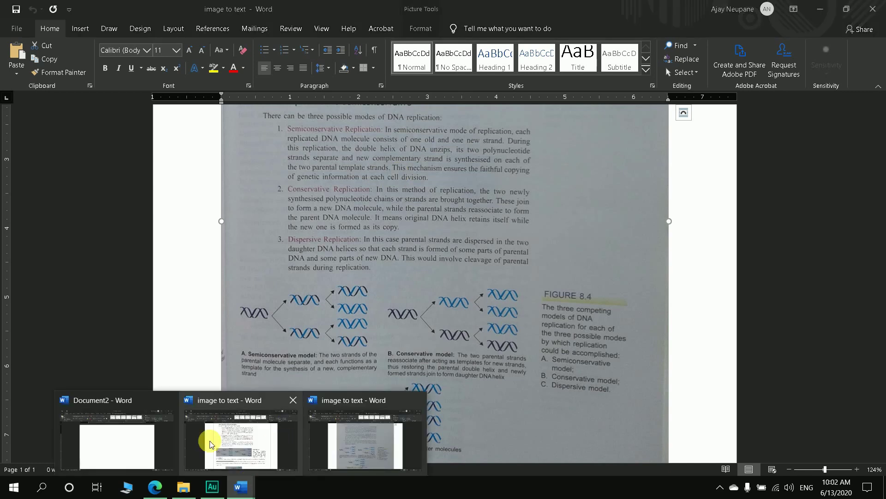
# Copy the Semiconservative Replication paragraph from the converted text document.
pyautogui.click(249, 453)
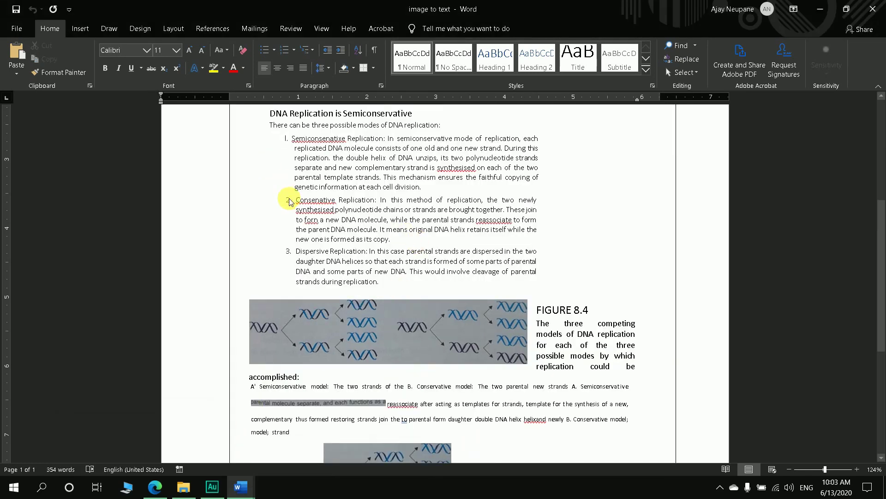
pyautogui.moveTo(292, 139); pyautogui.dragTo(420, 189)
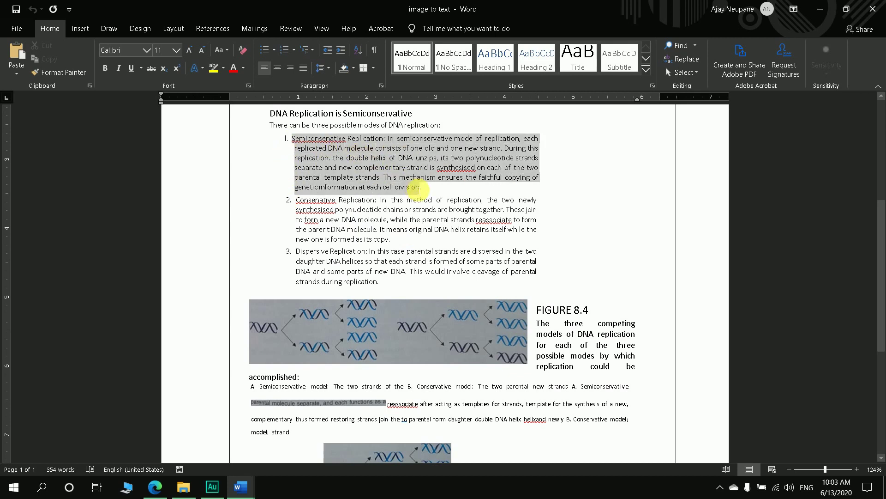
pyautogui.rightClick(387, 168)
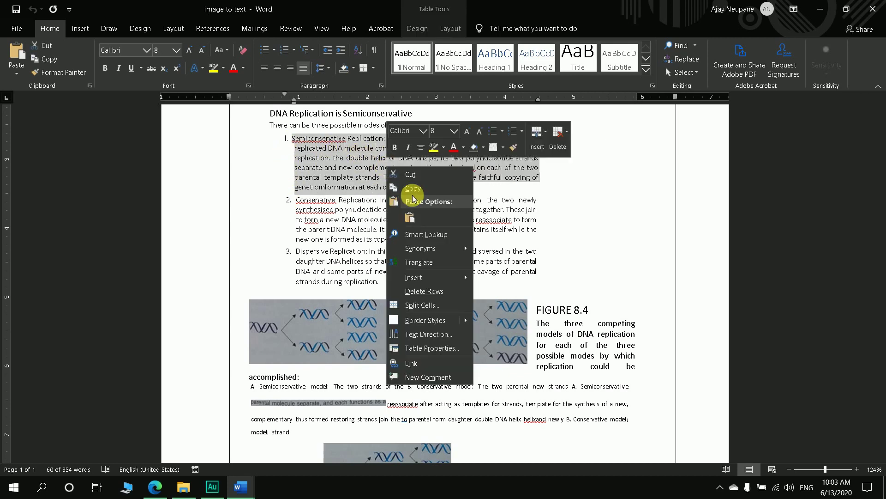
pyautogui.click(413, 188)
# Deselect the paragraph and remove the stray typed characters, leaving the text unchanged.
pyautogui.click(448, 188)
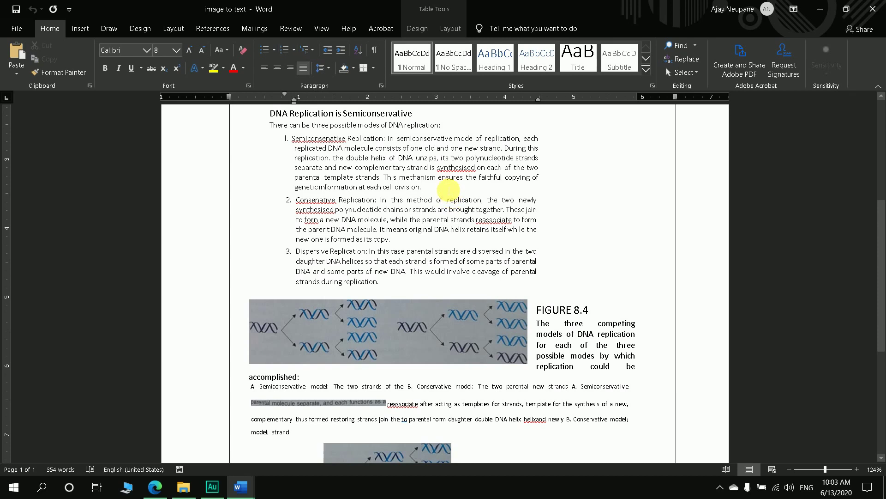
pyautogui.write('prtprtptpt')
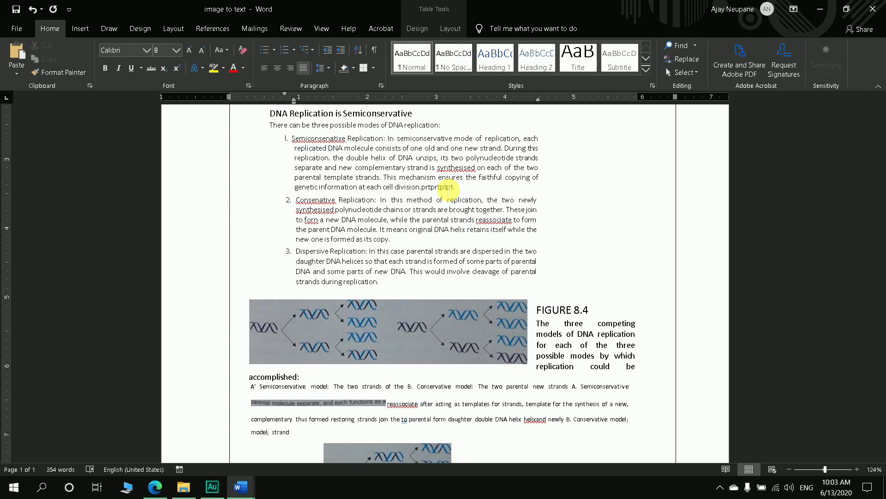
pyautogui.press('BackSpace')
pyautogui.press('BackSpace')
pyautogui.press('BackSpace')
pyautogui.scroll(3, 449, 189)
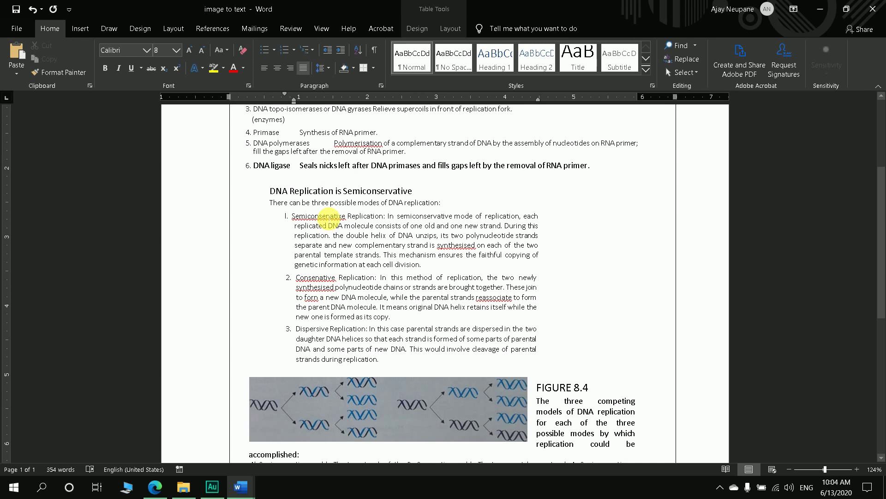
pyautogui.rightClick(328, 215)
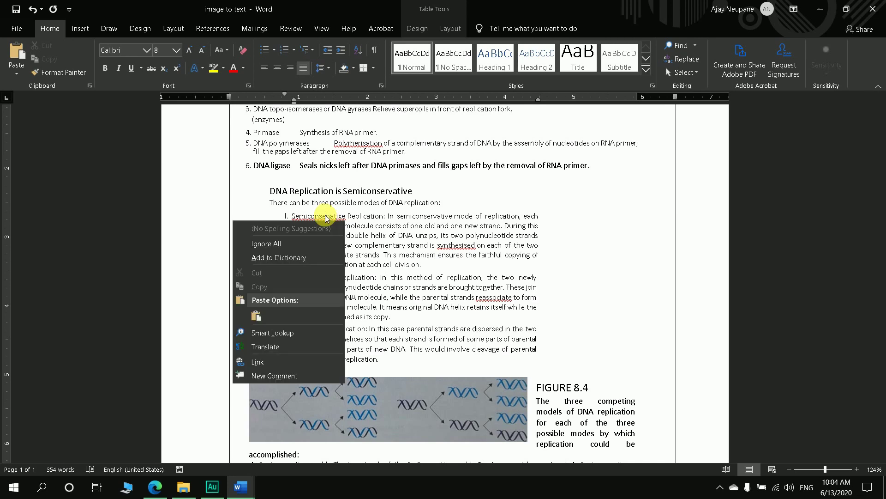
pyautogui.click(401, 208)
pyautogui.scroll(3, 335, 220)
pyautogui.scroll(-3, 341, 217)
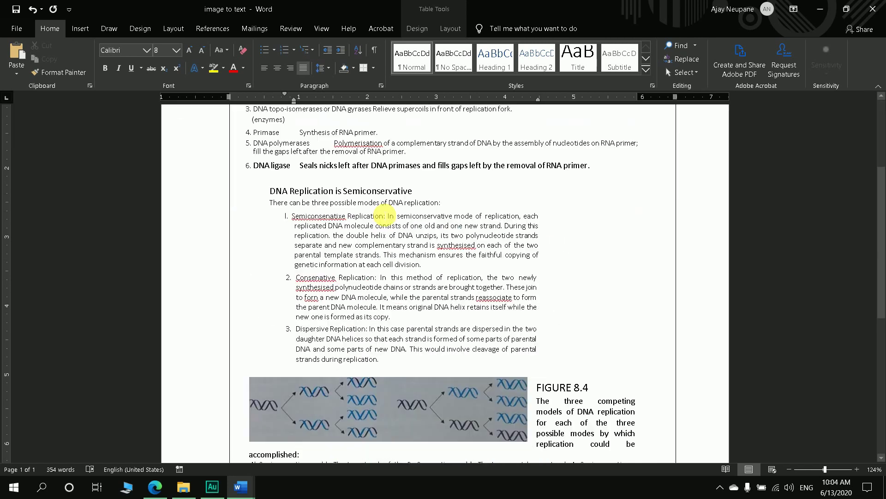
pyautogui.scroll(-3, 362, 213)
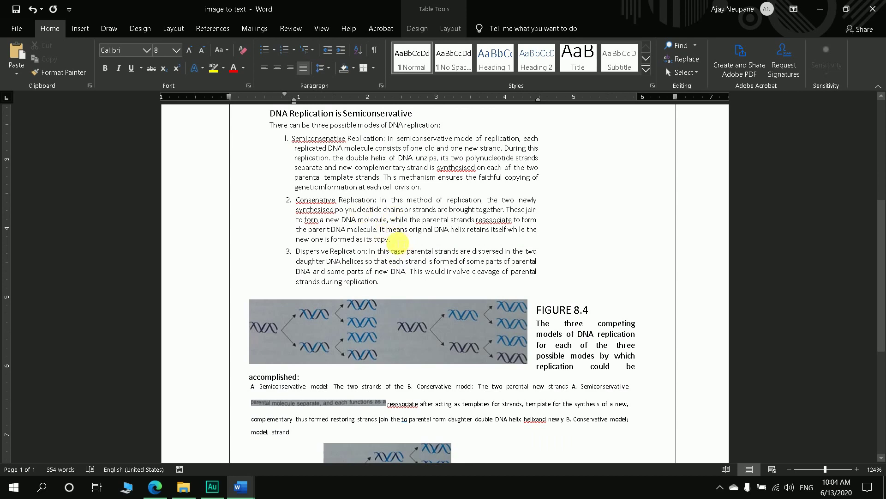
pyautogui.moveTo(392, 239); pyautogui.dragTo(344, 204)
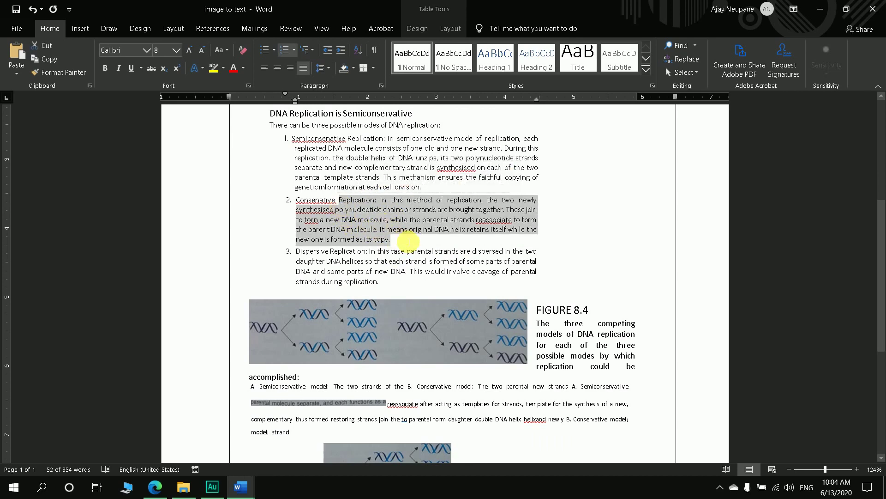
pyautogui.click(396, 236)
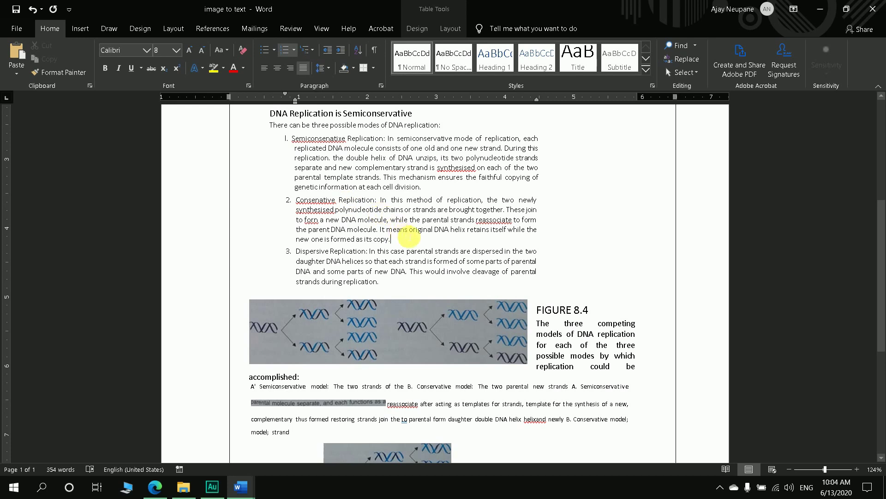
pyautogui.scroll(-3, 434, 252)
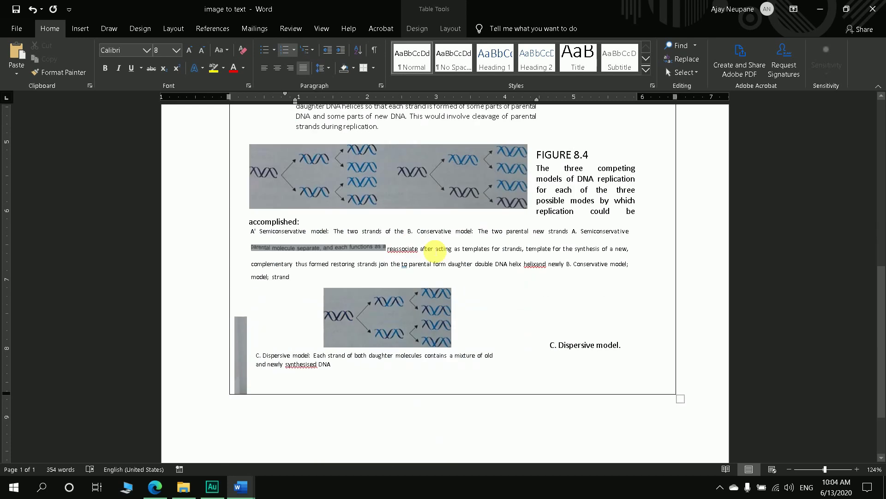
pyautogui.scroll(6, 435, 251)
pyautogui.scroll(-3, 365, 272)
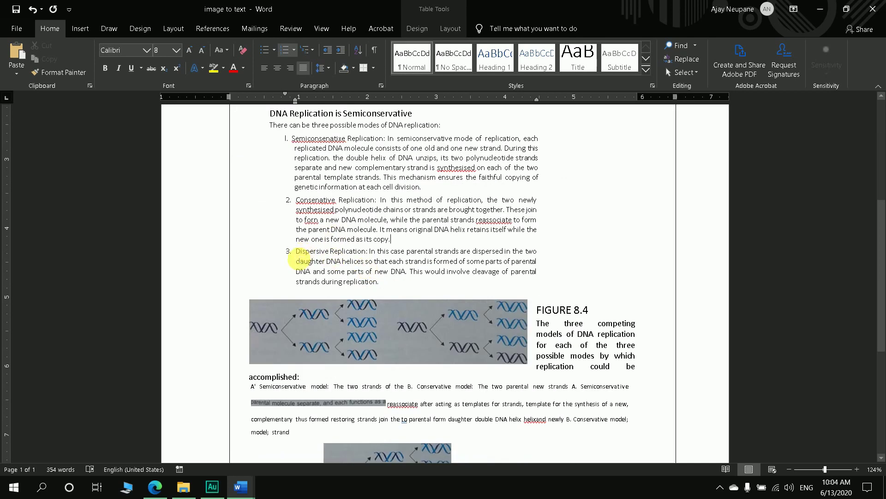
pyautogui.moveTo(294, 257); pyautogui.dragTo(383, 283)
pyautogui.click(388, 283)
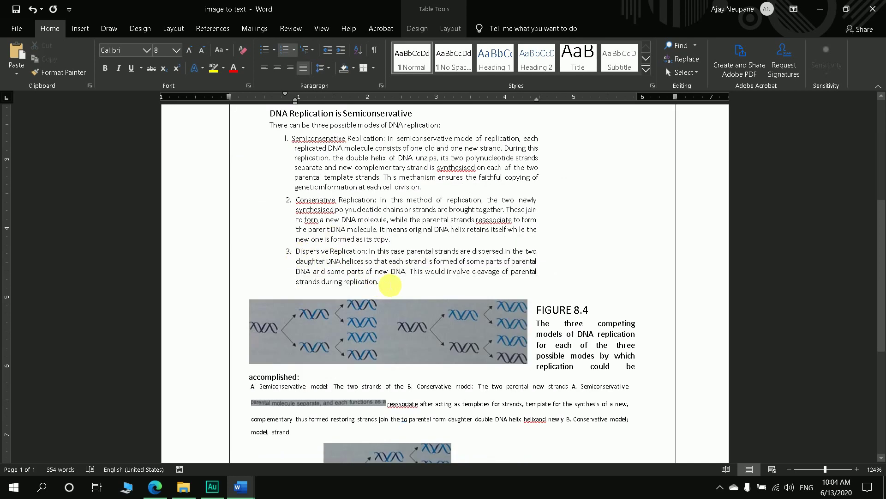
pyautogui.write(' M')
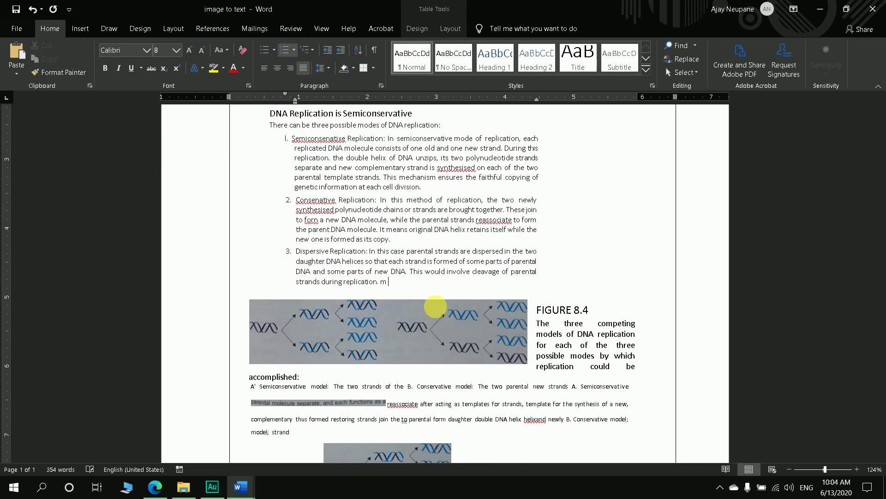
pyautogui.press('BackSpace')
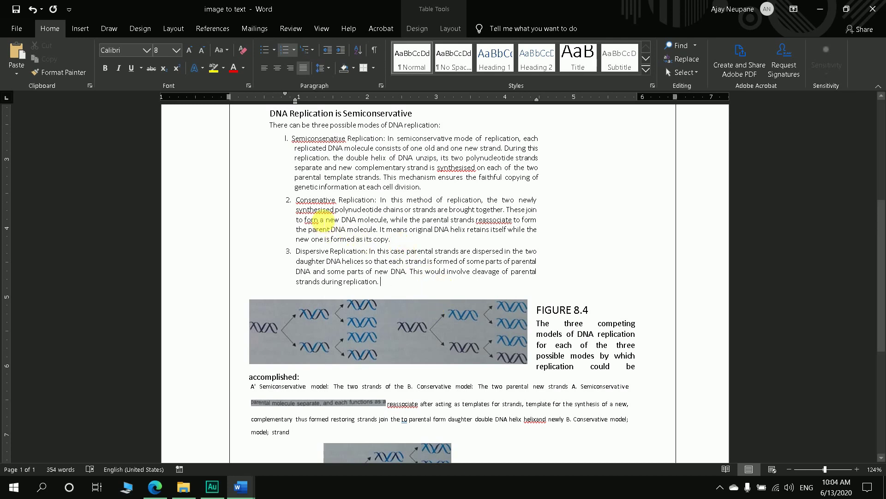
pyautogui.click(6, 492)
# Create a blank PowerPoint presentation and draw a text box in the slide's upper left.
pyautogui.click(262, 397)
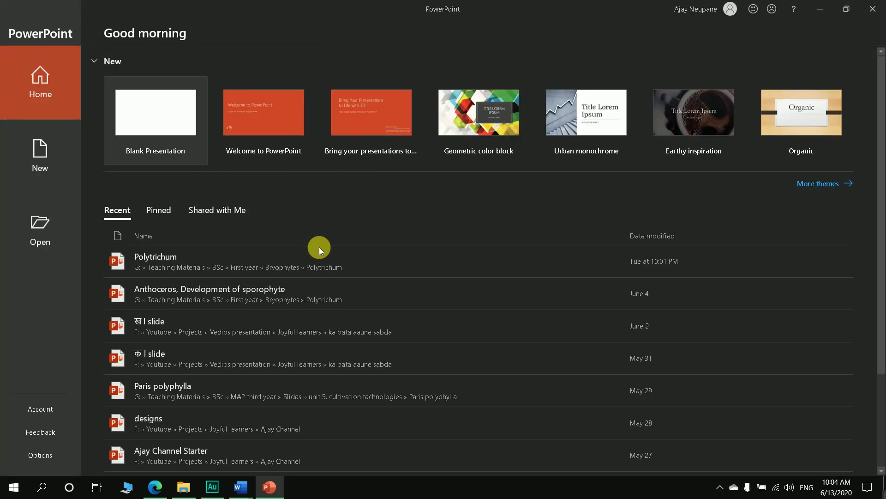
pyautogui.click(162, 125)
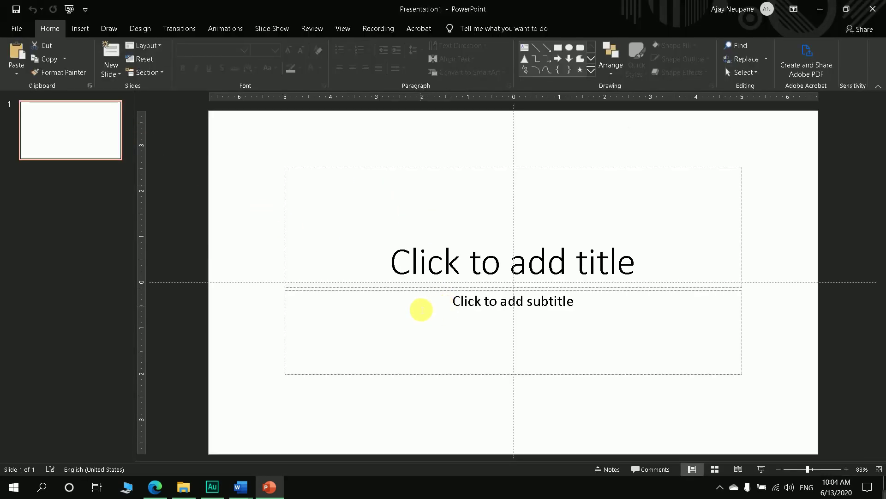
pyautogui.click(416, 313)
pyautogui.click(513, 59)
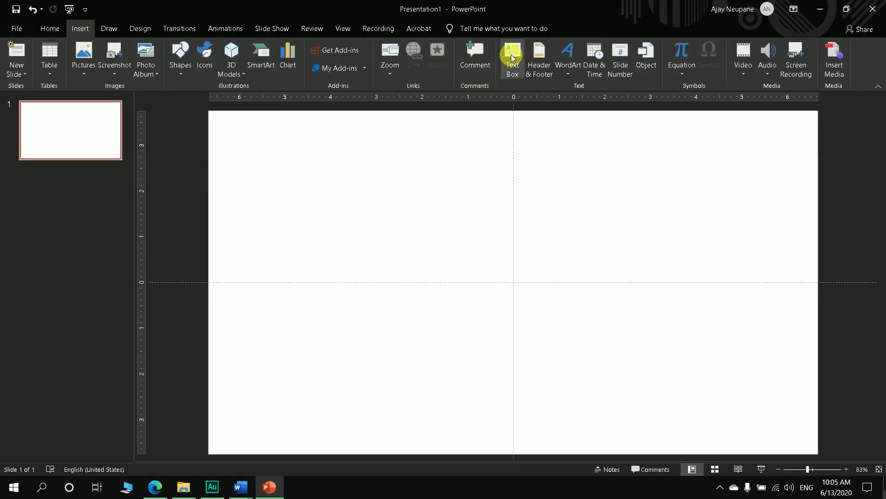
pyautogui.moveTo(283, 170); pyautogui.dragTo(489, 256)
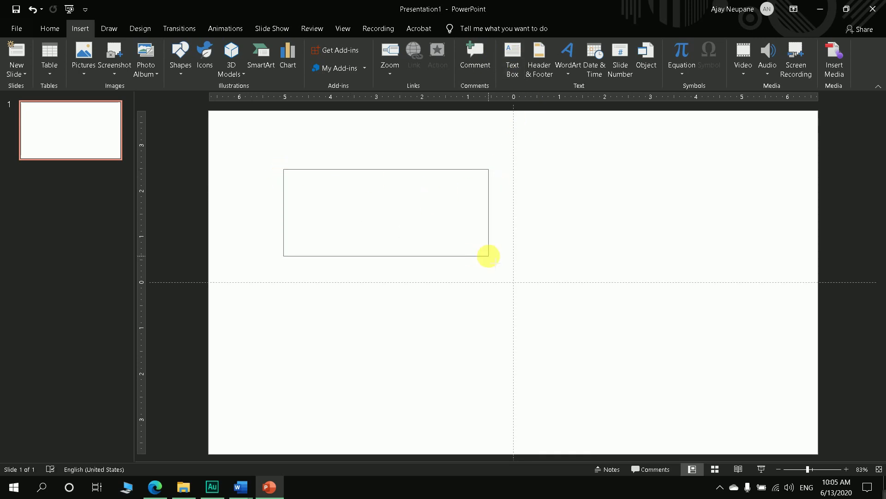
pyautogui.click(240, 486)
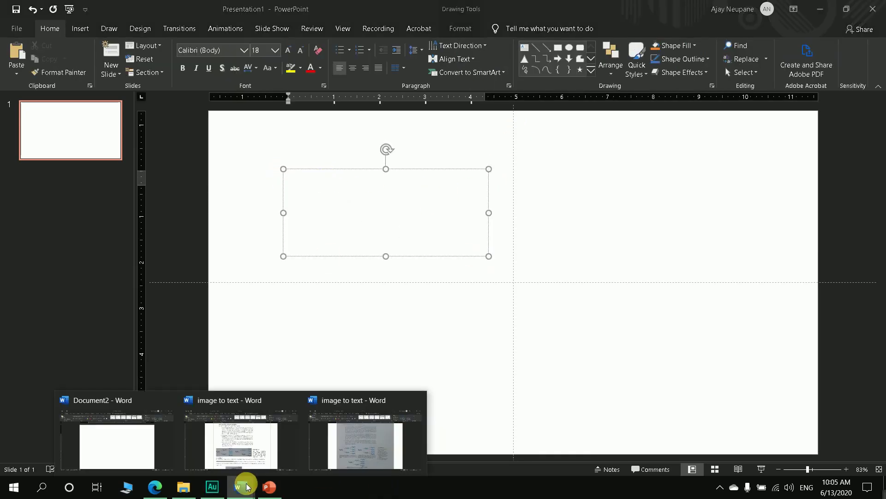
# Copy paragraph 3, Dispersive Replication, from the Word document and return to PowerPoint.
pyautogui.click(333, 439)
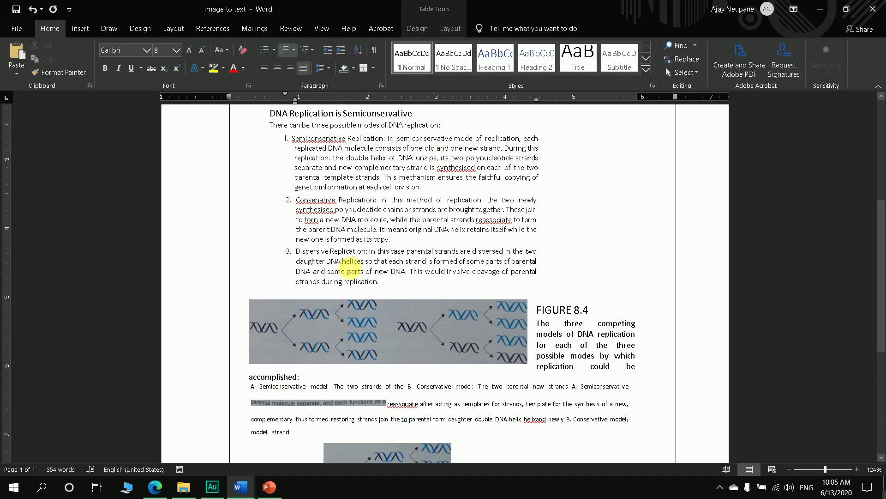
pyautogui.moveTo(380, 283); pyautogui.dragTo(303, 250)
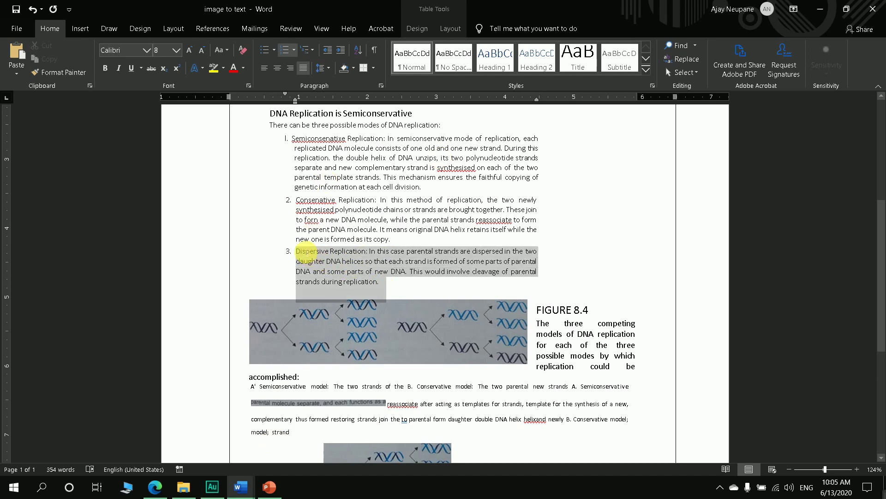
pyautogui.rightClick(303, 250)
pyautogui.click(323, 218)
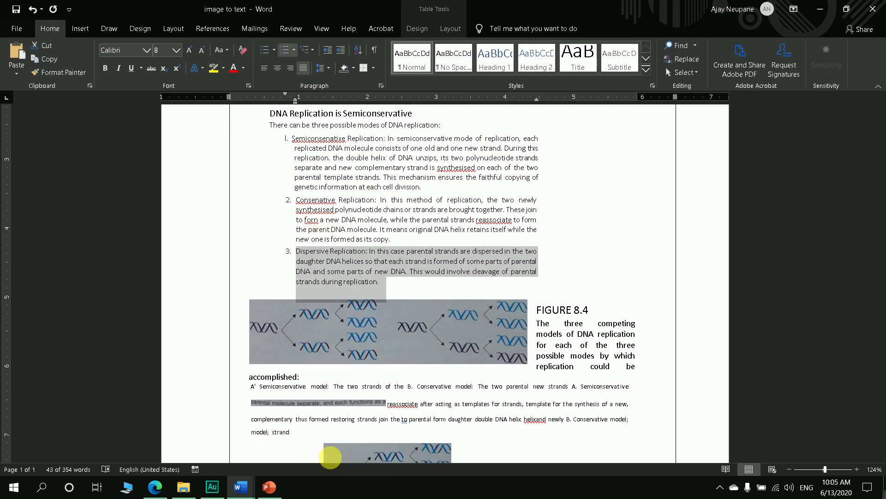
pyautogui.click(258, 487)
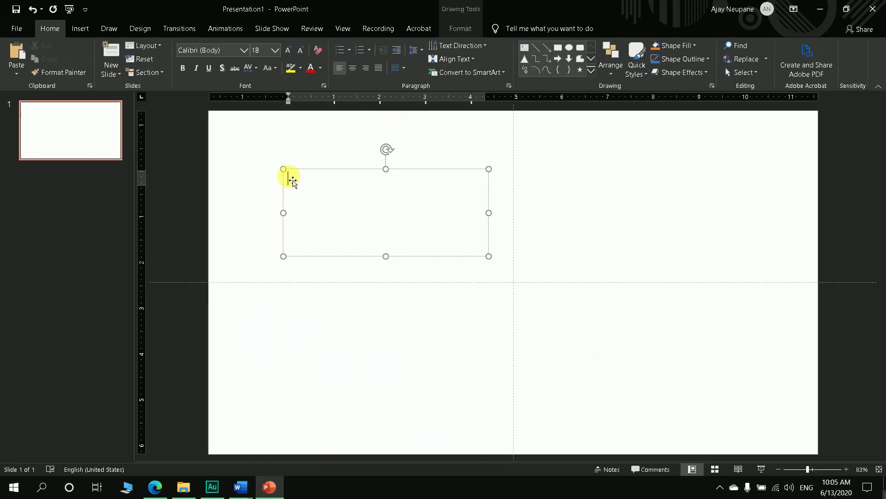
# Paste the Dispersive Replication paragraph as plain text, widening and repositioning the box to four lines.
pyautogui.rightClick(289, 176)
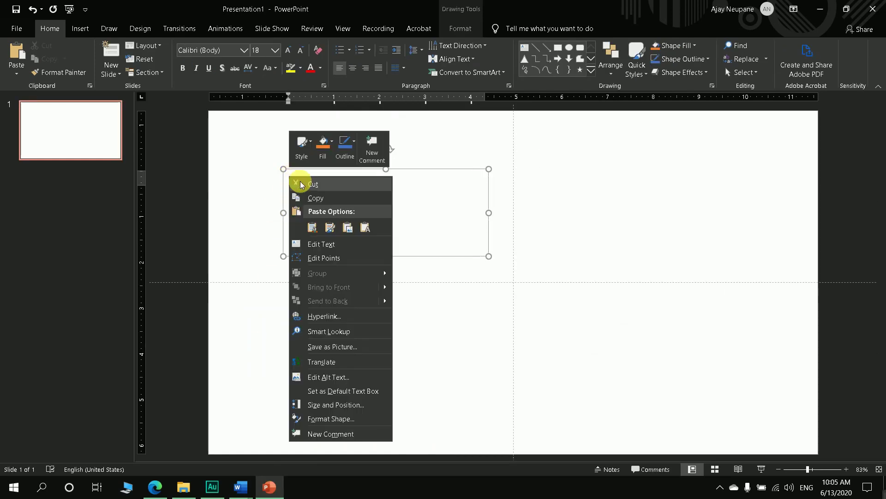
pyautogui.click(366, 226)
pyautogui.click(366, 226)
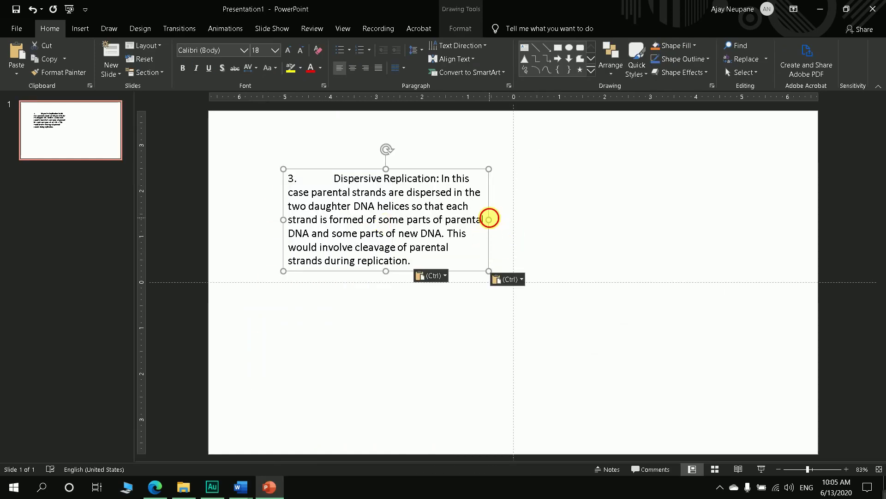
pyautogui.moveTo(489, 219); pyautogui.dragTo(696, 219)
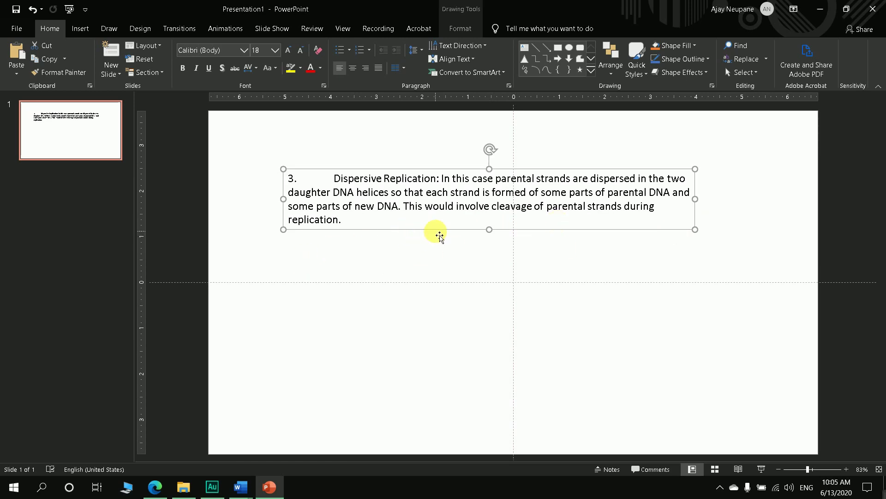
pyautogui.moveTo(460, 229); pyautogui.dragTo(432, 252)
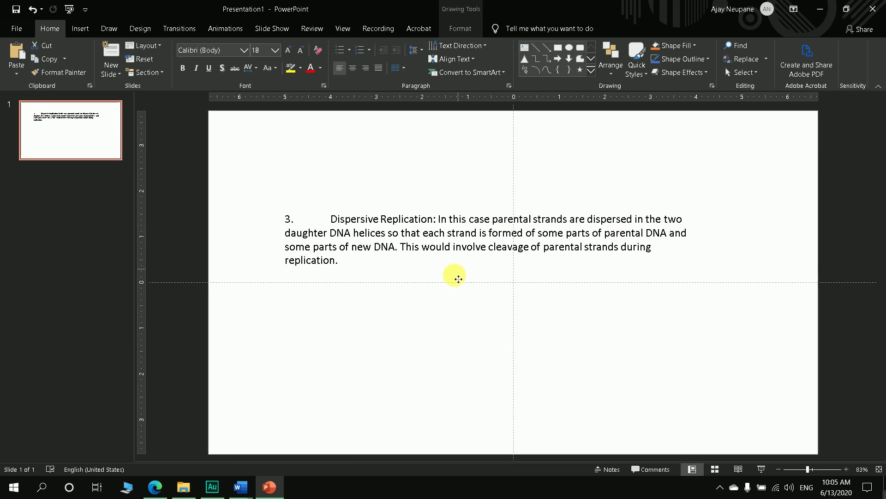
pyautogui.moveTo(306, 202); pyautogui.dragTo(242, 199)
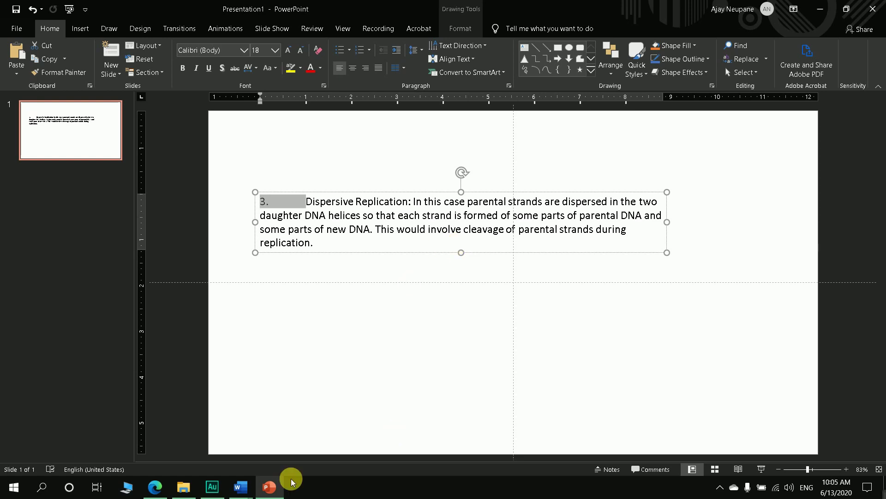
pyautogui.moveTo(268, 487)
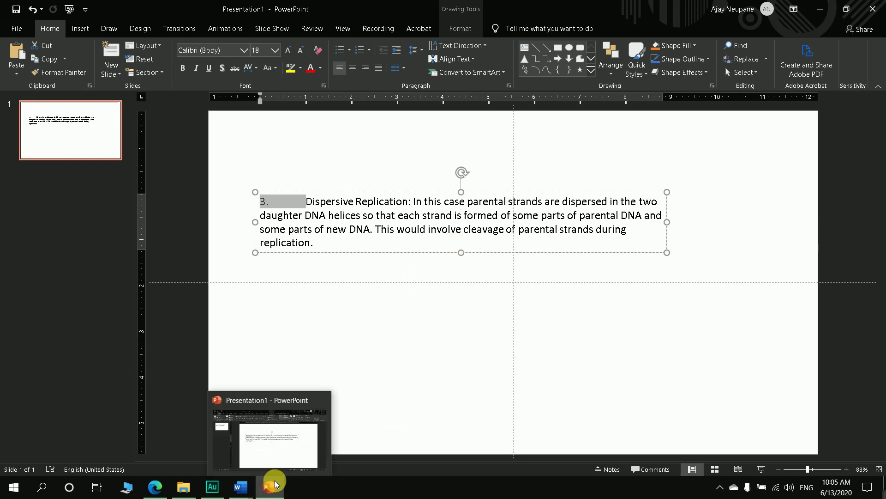
# Switch to the converted image to text Word document from the taskbar.
pyautogui.click(241, 487)
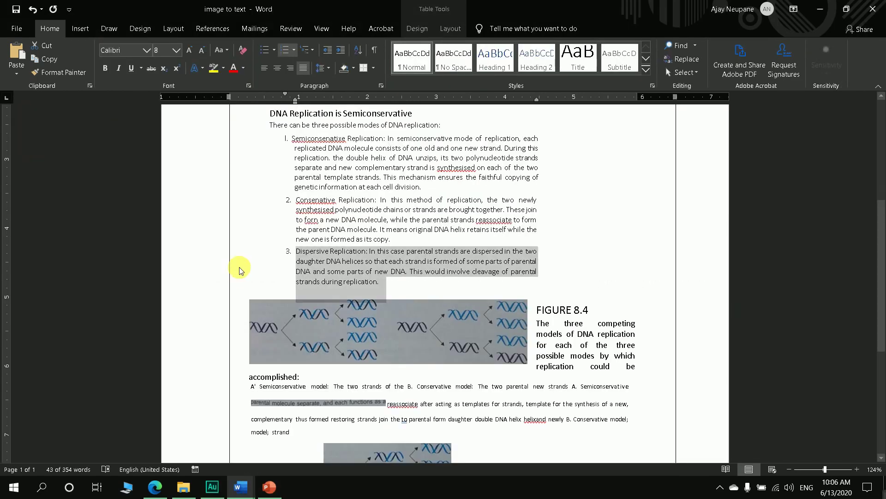